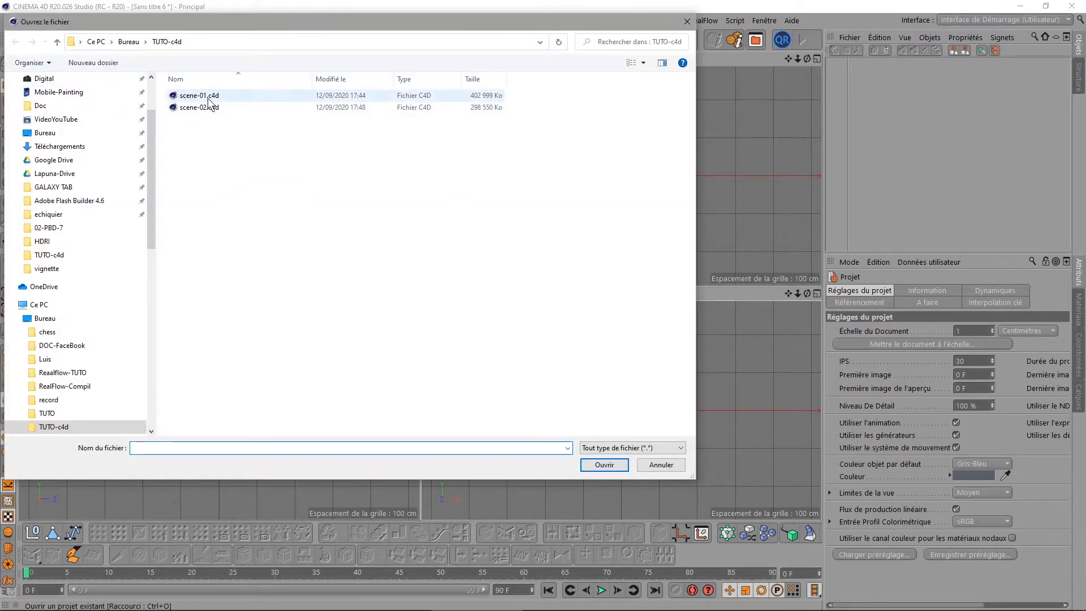
# Open scene-01.c4d and review its output, ProRender and save options in the render settings
pyautogui.doubleClick(191, 97)
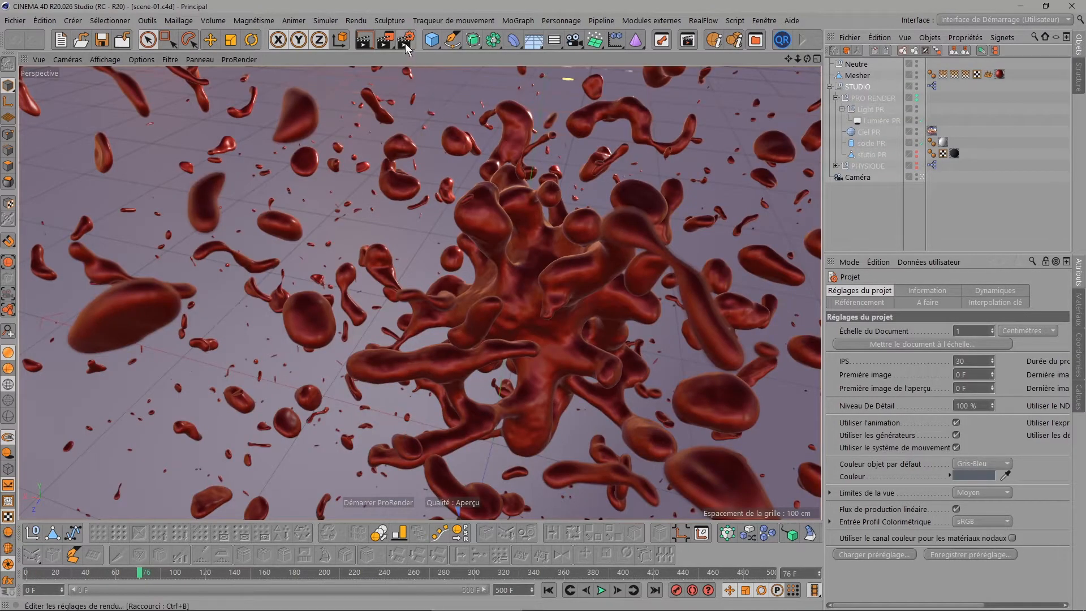
pyautogui.click(405, 41)
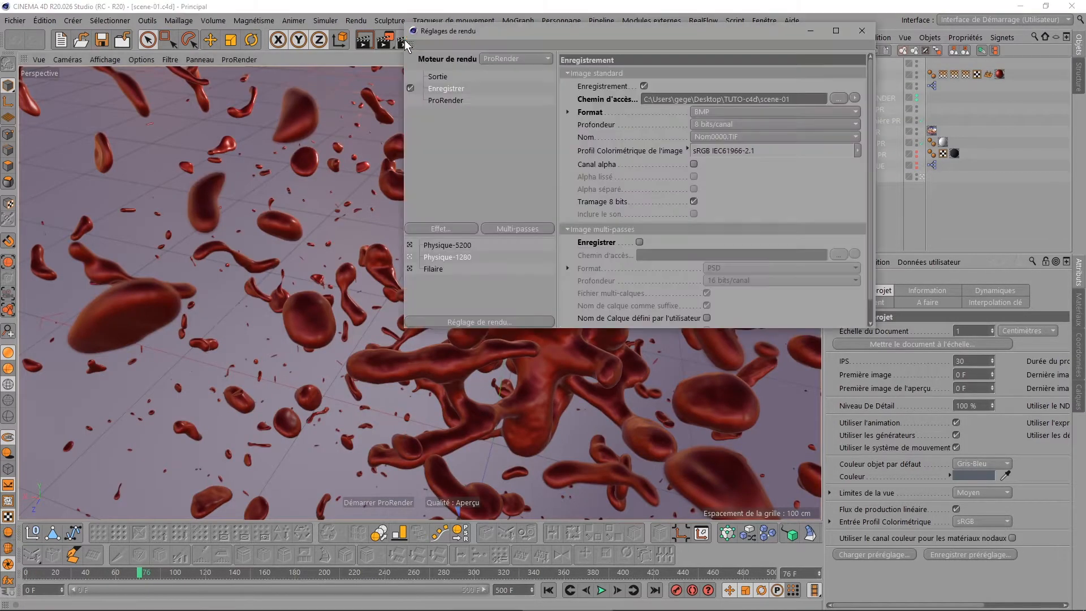
pyautogui.click(433, 77)
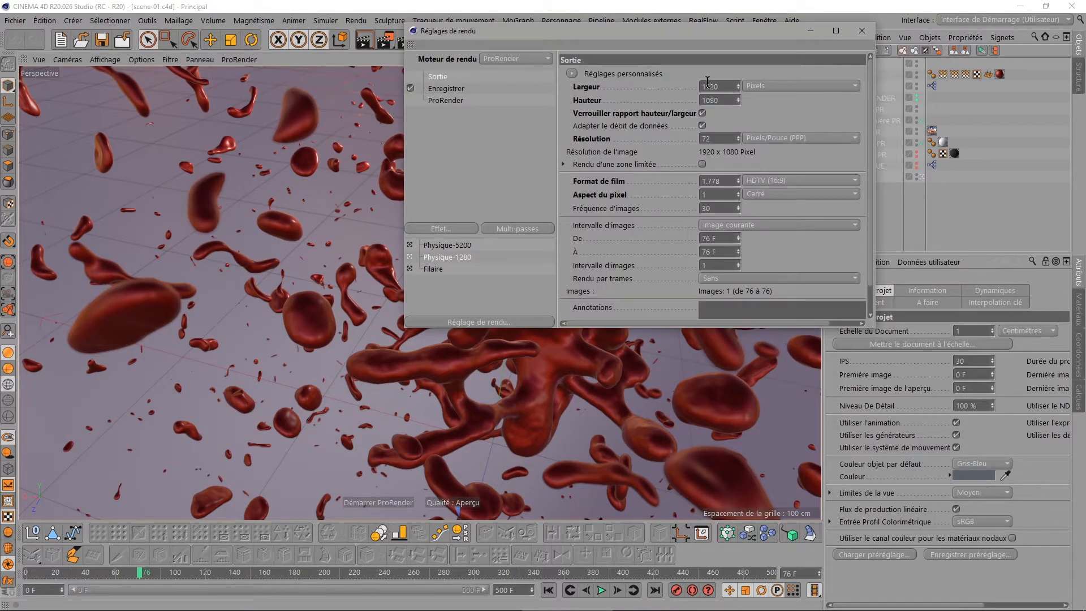
pyautogui.click(446, 100)
pyautogui.scroll(-5, 815, 244)
pyautogui.scroll(5, 816, 244)
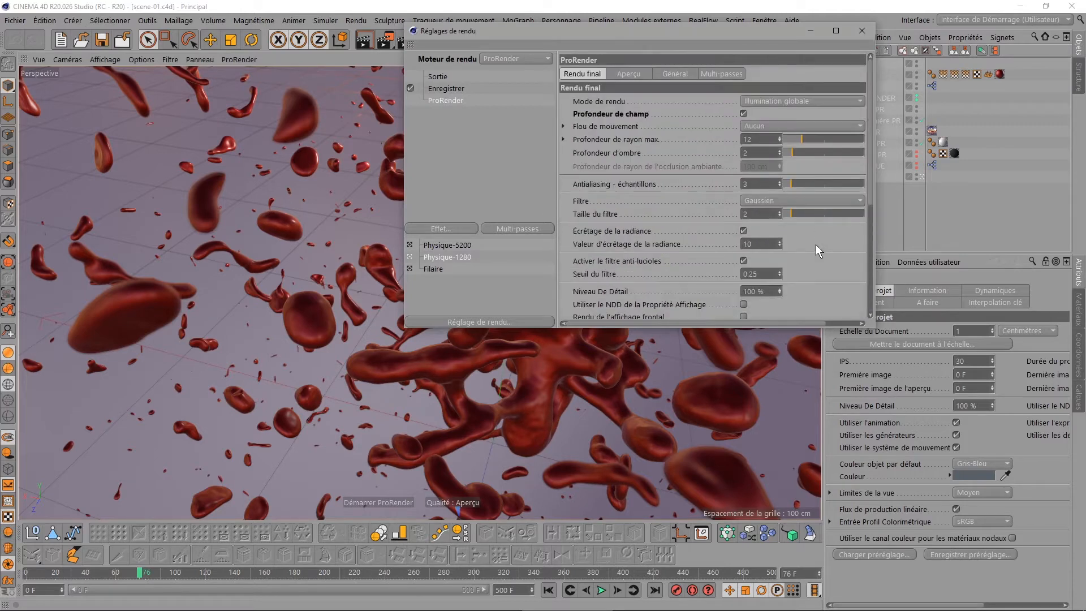
pyautogui.scroll(-5, 815, 244)
pyautogui.scroll(5, 815, 244)
pyautogui.click(444, 88)
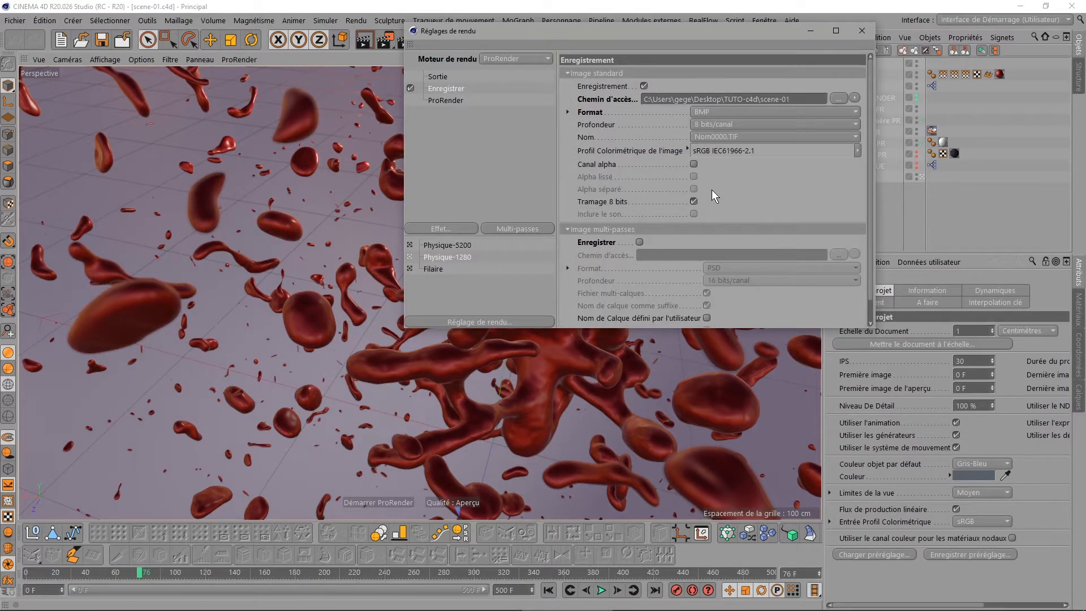
pyautogui.click(862, 30)
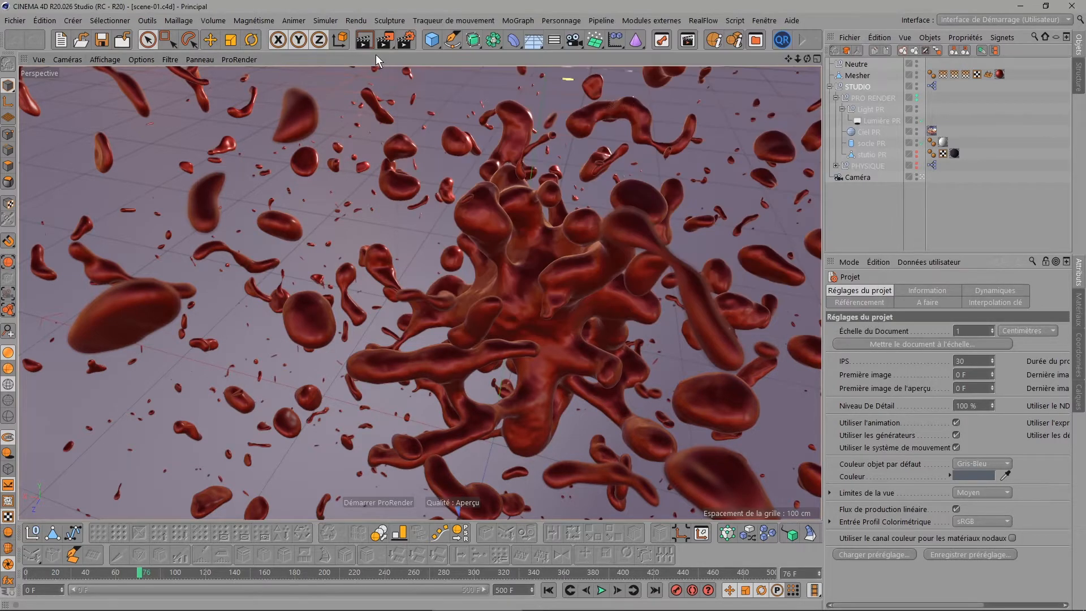
# Start rendering scene-01 in the Picture Viewer and minimise the viewer while it calculates
pyautogui.click(385, 40)
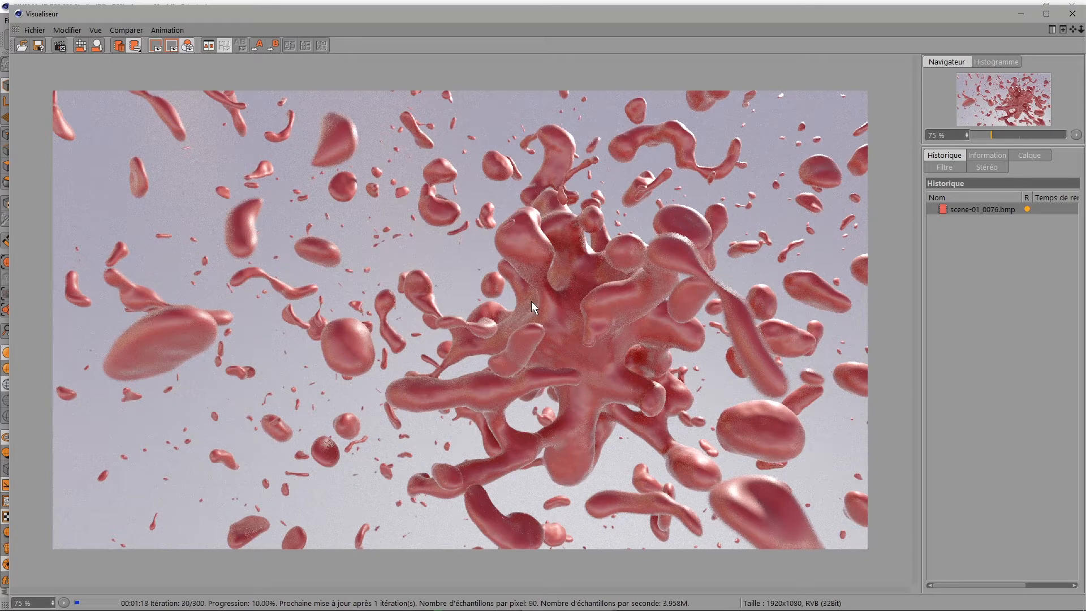
pyautogui.click(1012, 15)
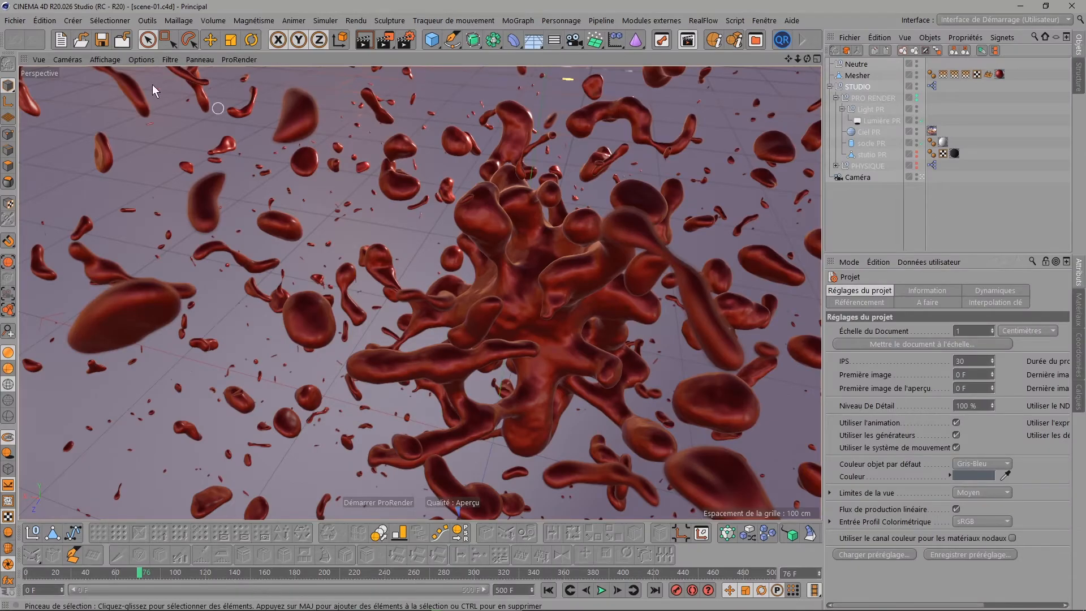
# Open scene-02.c4d and check its render engine and save options in the render settings
pyautogui.click(80, 40)
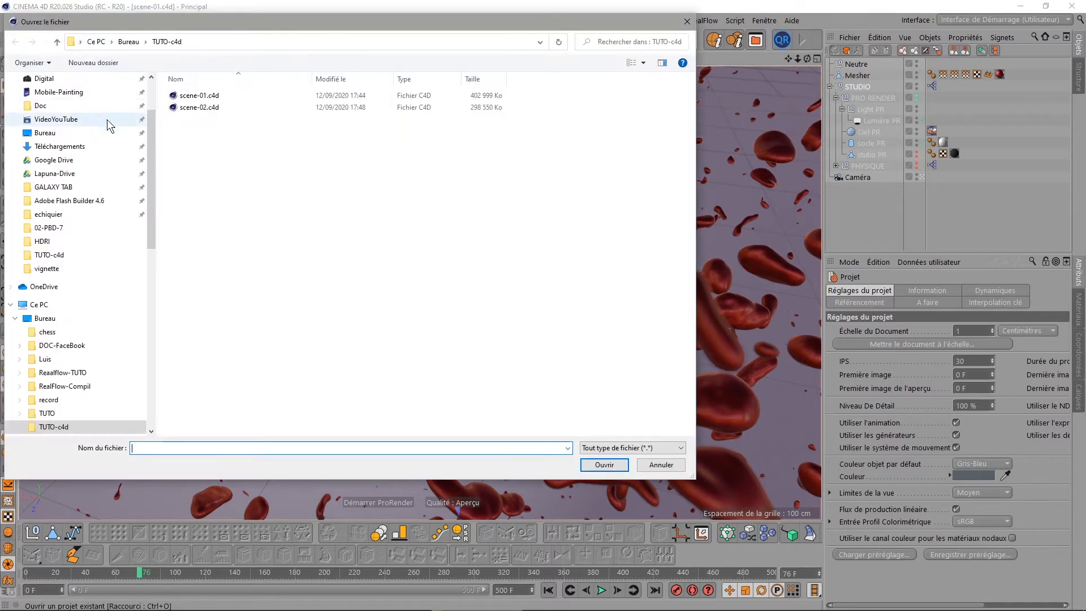
pyautogui.doubleClick(198, 107)
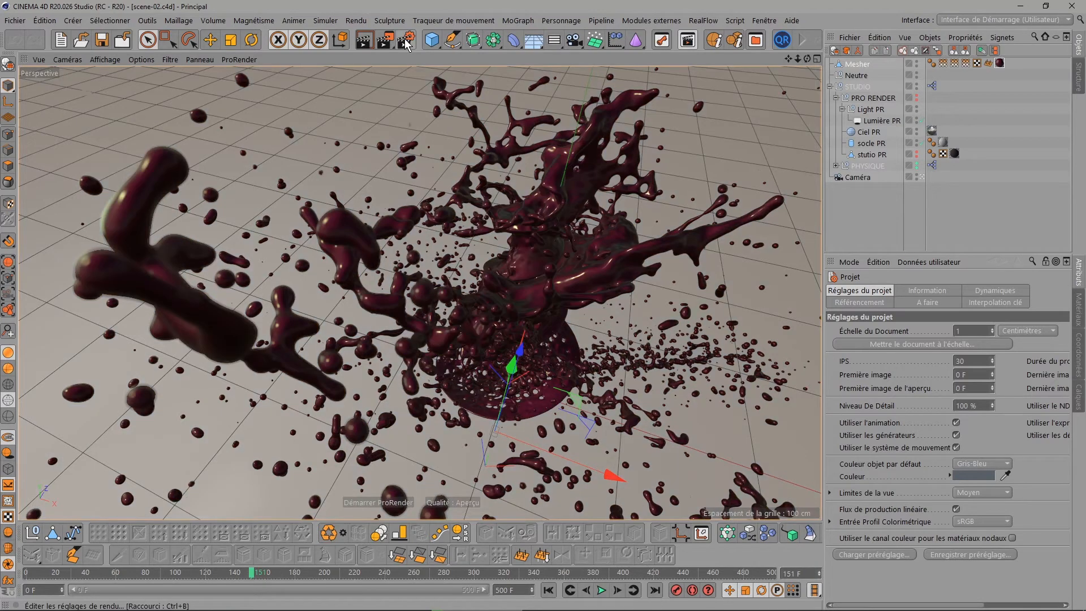
pyautogui.click(406, 41)
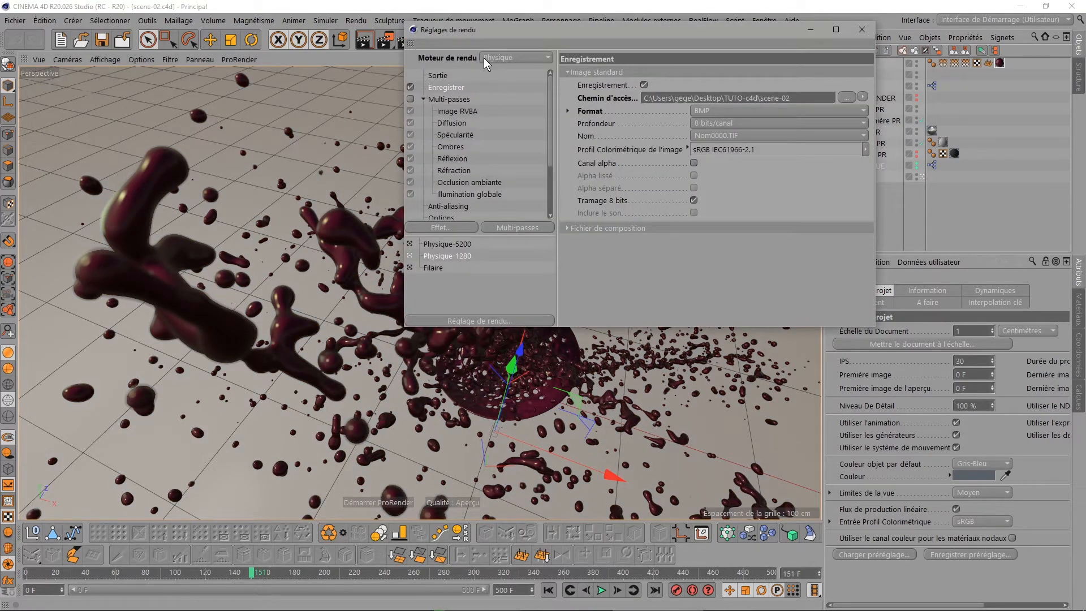
pyautogui.click(861, 30)
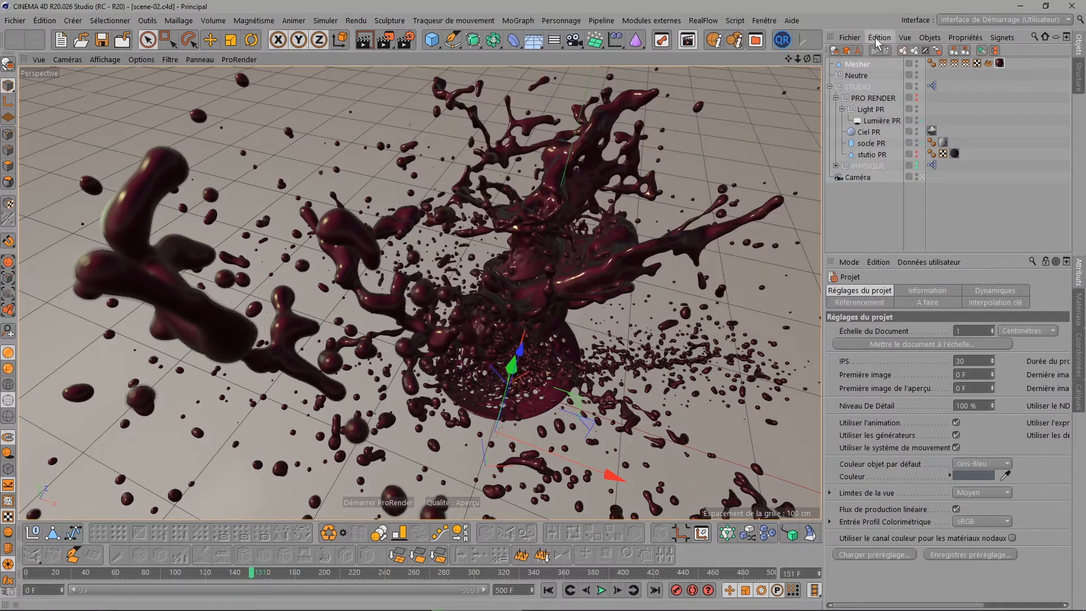
# Try to render scene-02 in the Picture Viewer without stopping the render in progress
pyautogui.click(385, 40)
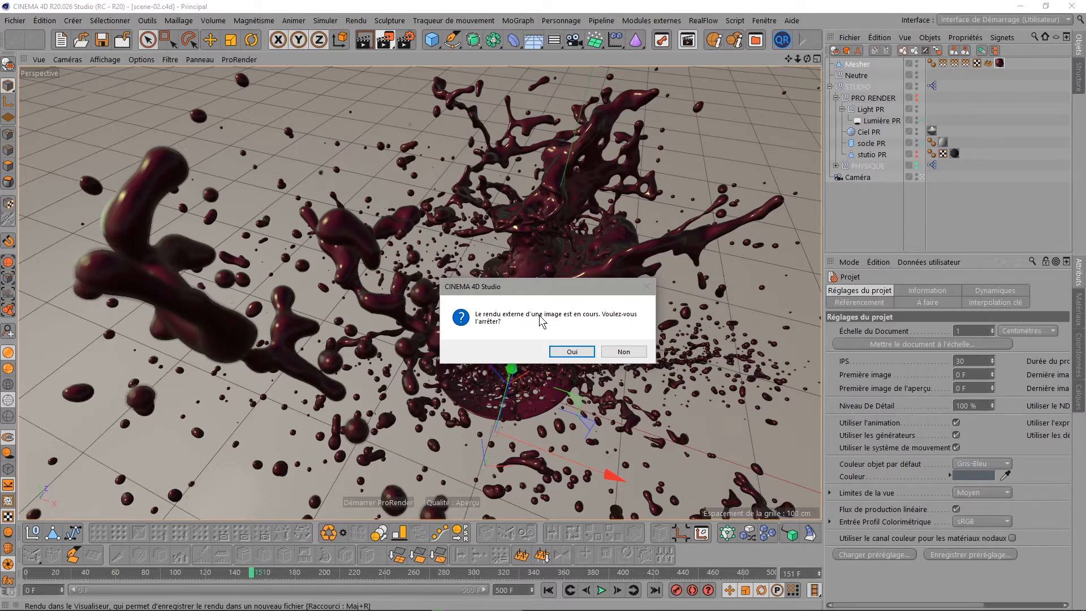
pyautogui.click(621, 351)
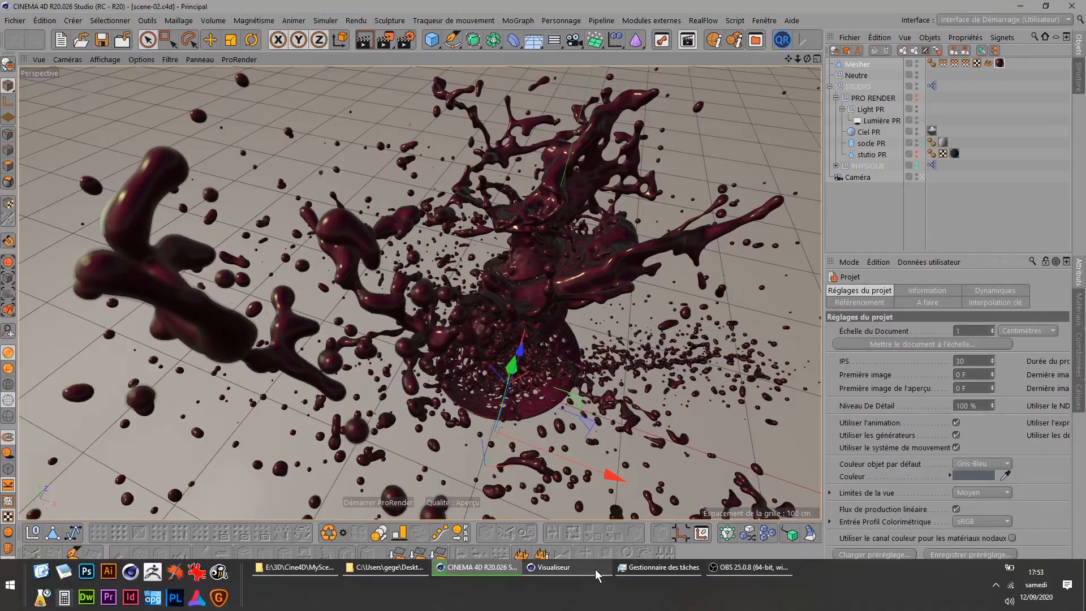
# Stop the running scene-01 render with its viewer closed, and close both open scenes
pyautogui.click(594, 567)
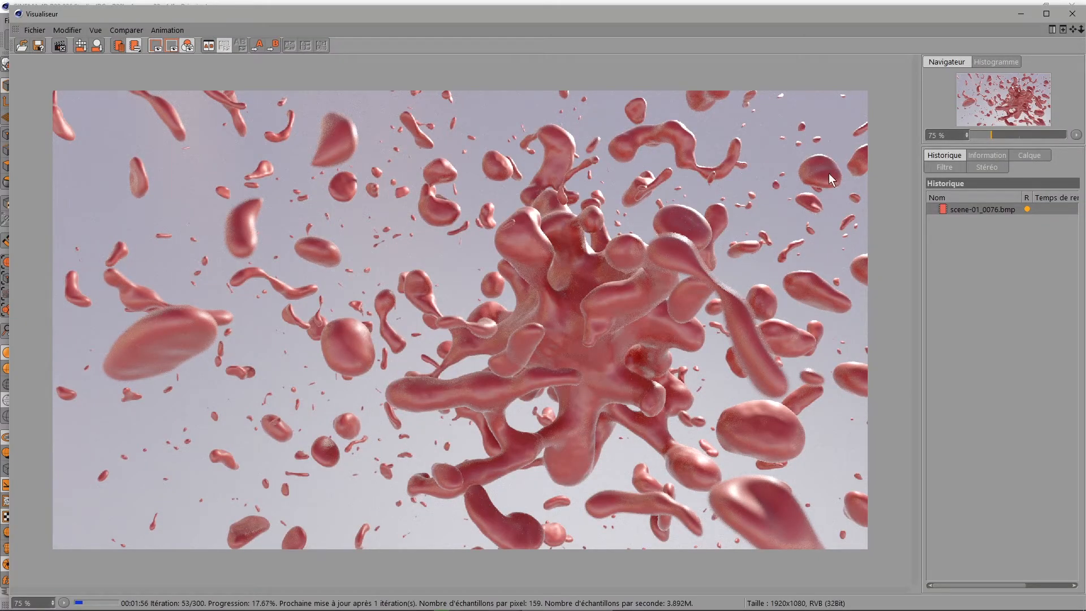
pyautogui.click(1072, 13)
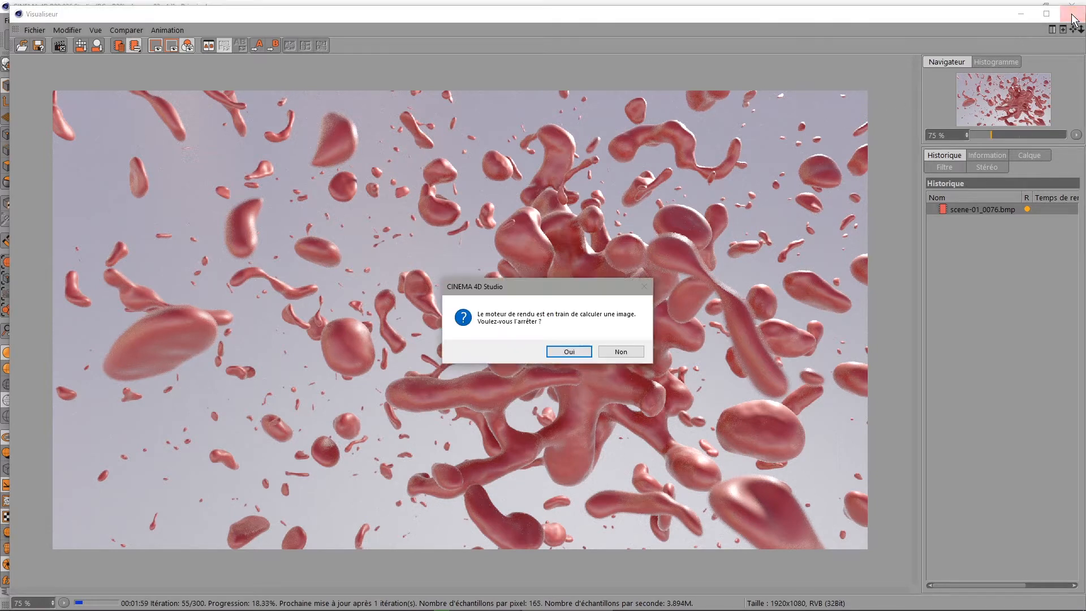
pyautogui.click(564, 351)
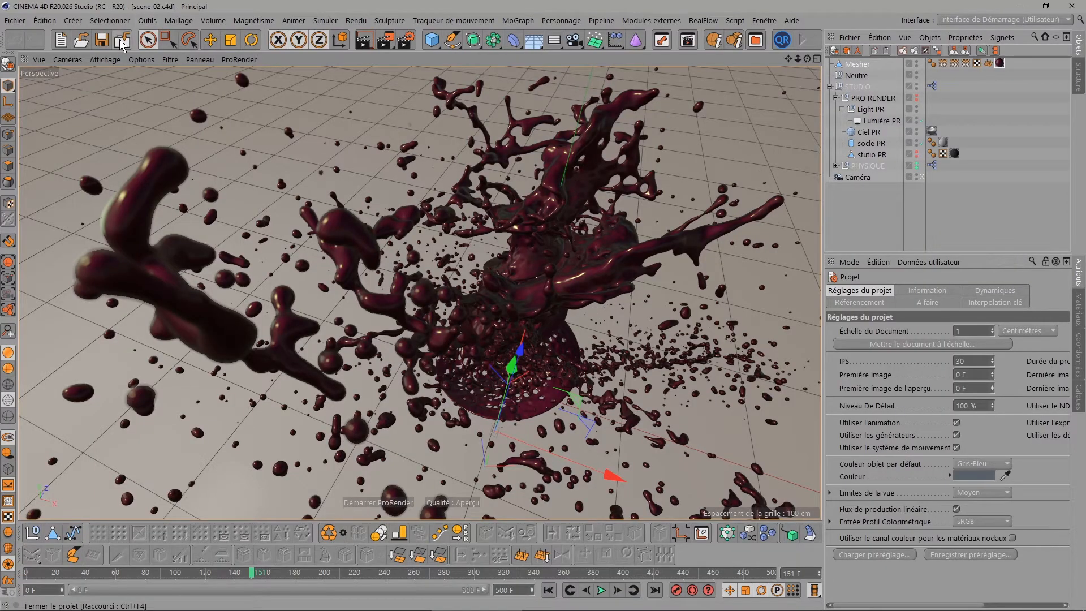
pyautogui.click(120, 39)
pyautogui.click(120, 39)
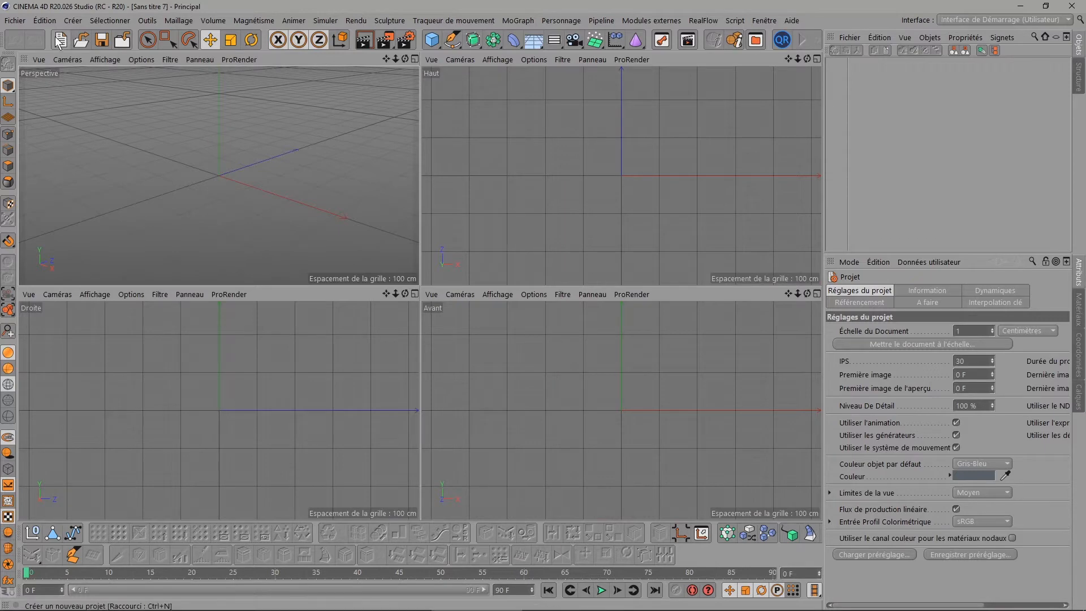
# Reopen scene-01.c4d and check its save path and image format in the render settings
pyautogui.click(81, 39)
pyautogui.doubleClick(197, 96)
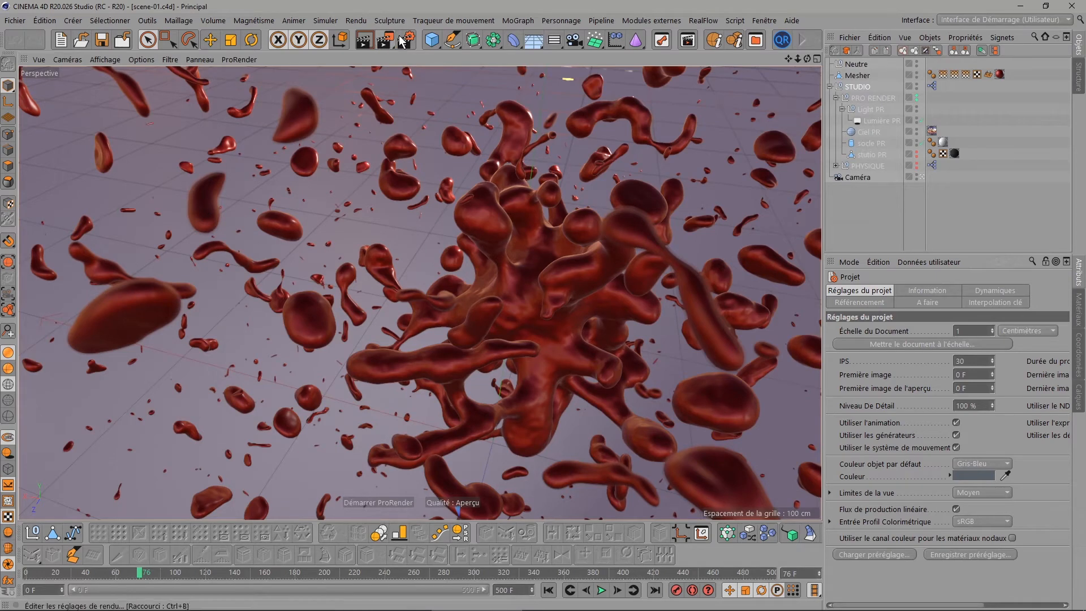
pyautogui.click(405, 39)
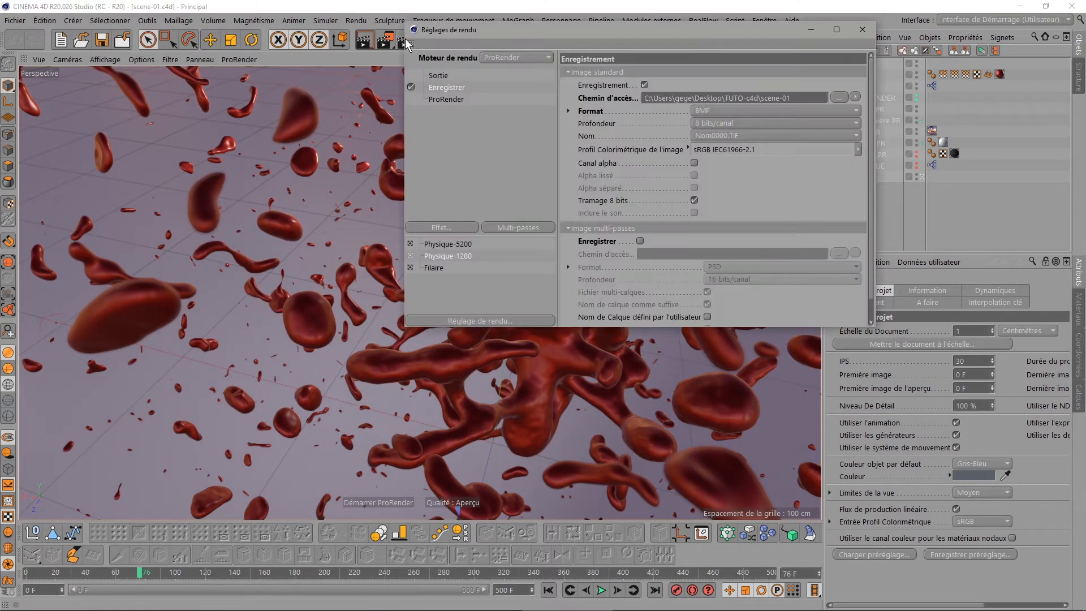
pyautogui.moveTo(487, 29); pyautogui.dragTo(454, 55)
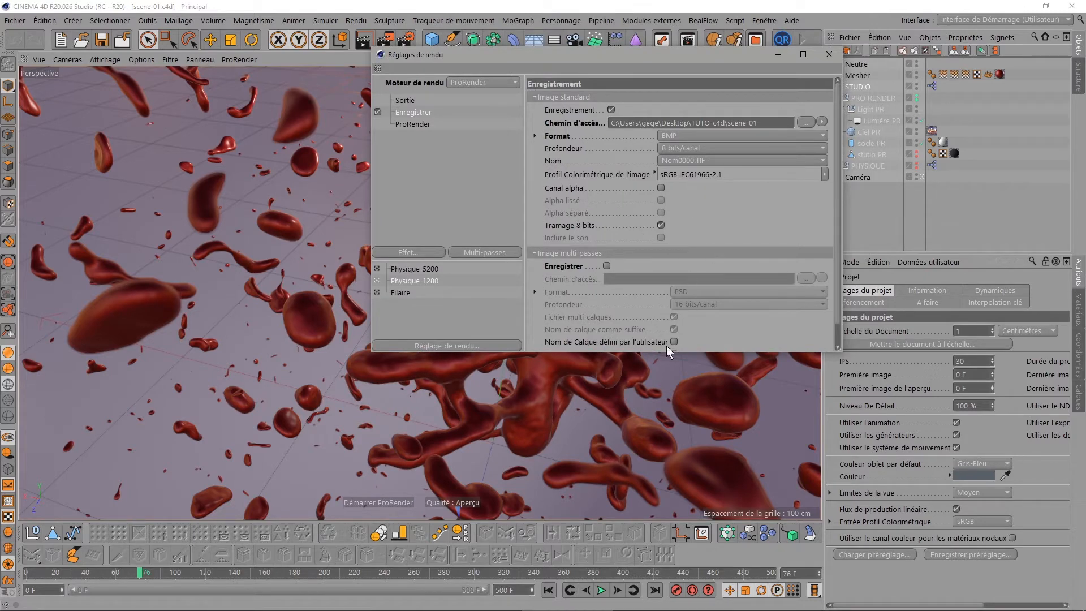
pyautogui.click(828, 54)
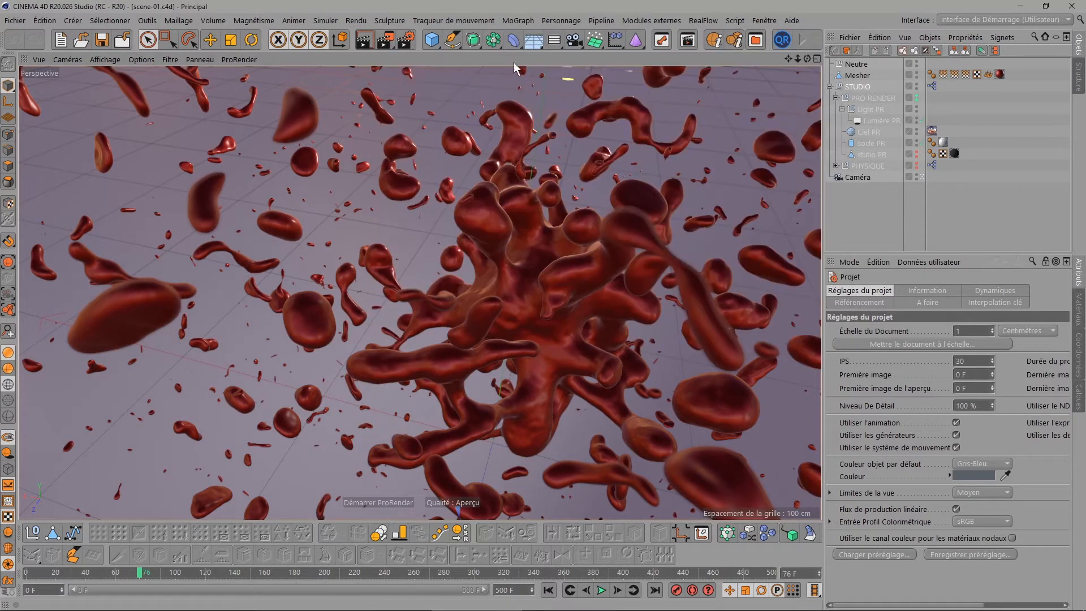
# Save the scene-01 project and close it
pyautogui.click(101, 41)
pyautogui.click(121, 40)
# Add scene-01.c4d from the TUTO-c4d desktop folder to the render queue and start rendering it
pyautogui.click(356, 21)
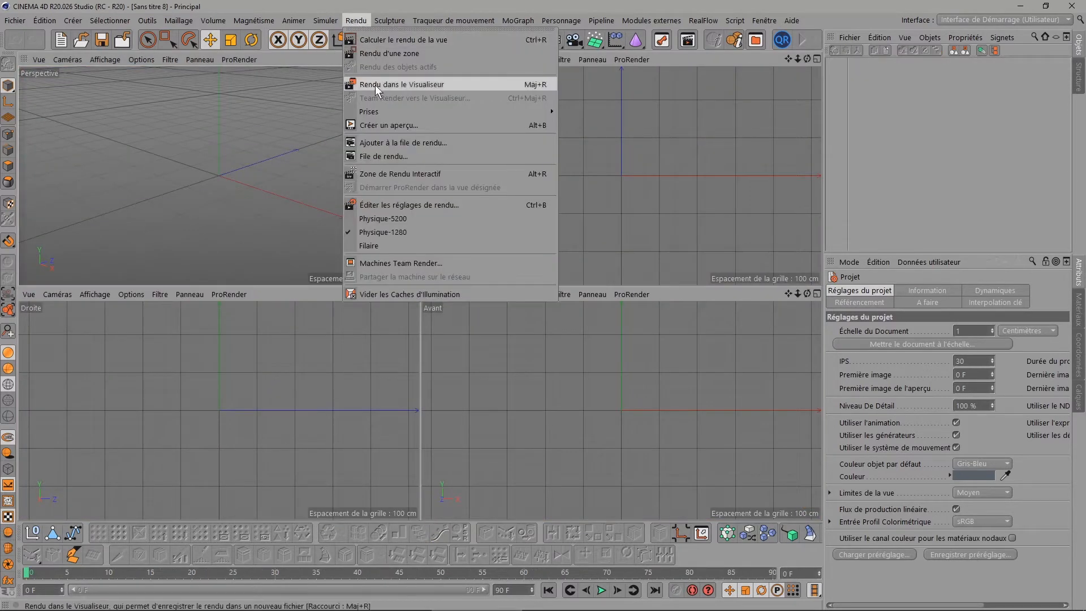
pyautogui.click(380, 155)
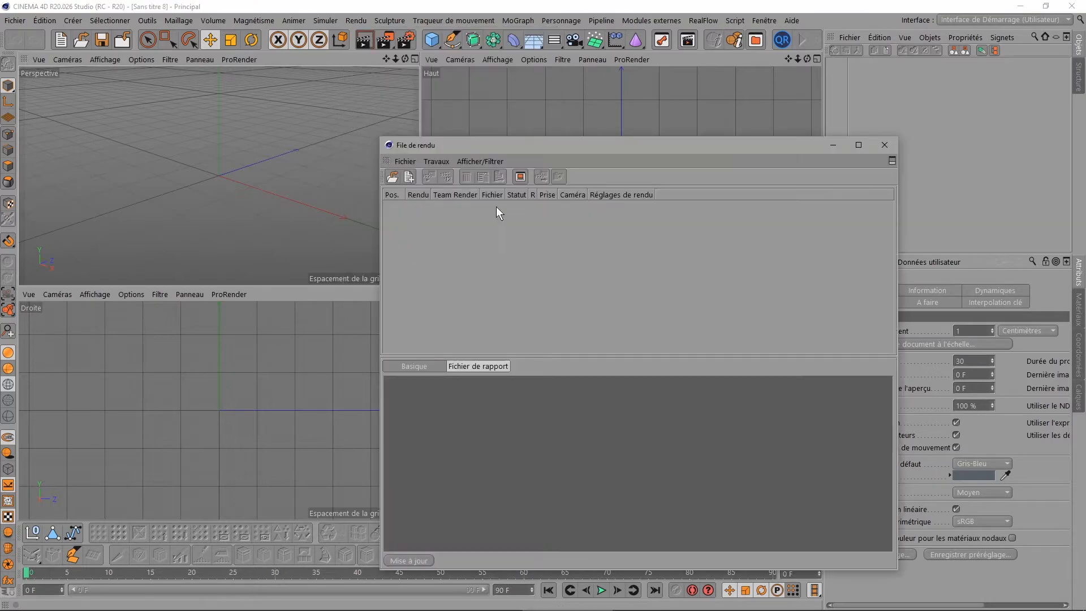
pyautogui.click(392, 176)
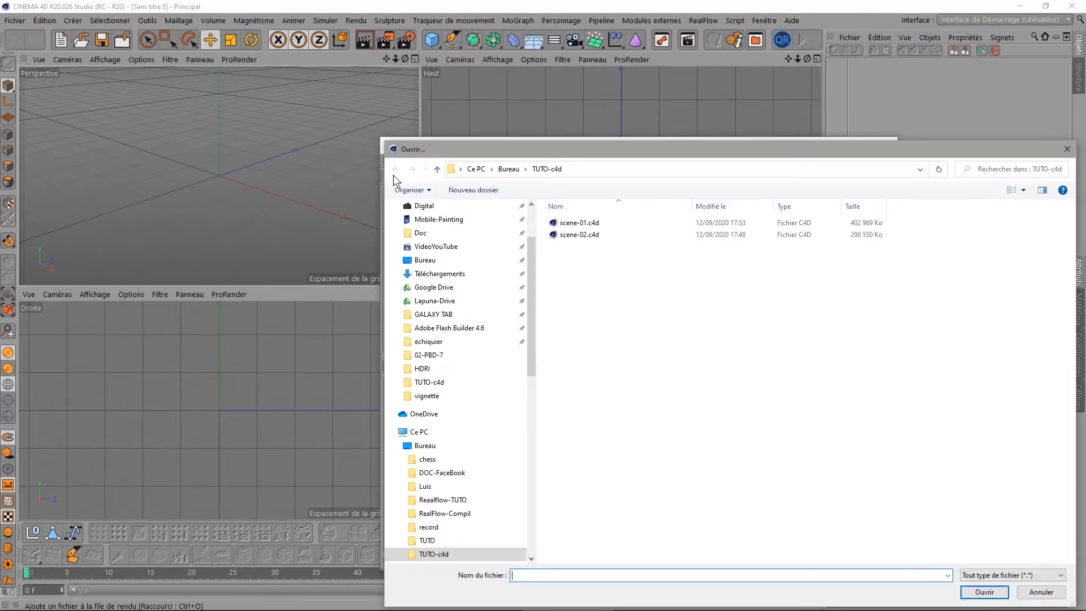
pyautogui.click(424, 257)
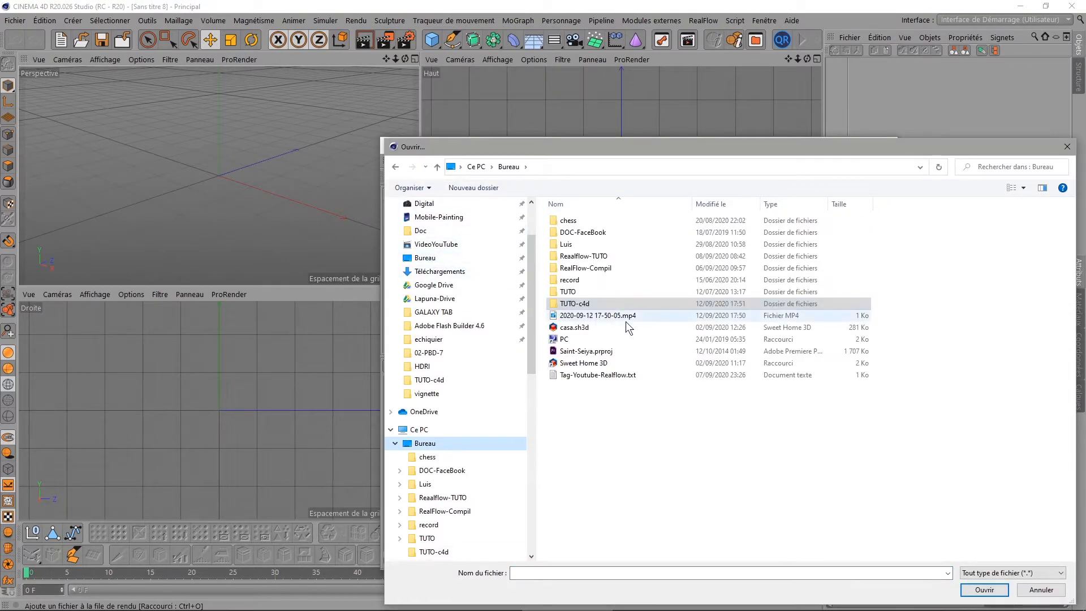
pyautogui.doubleClick(573, 305)
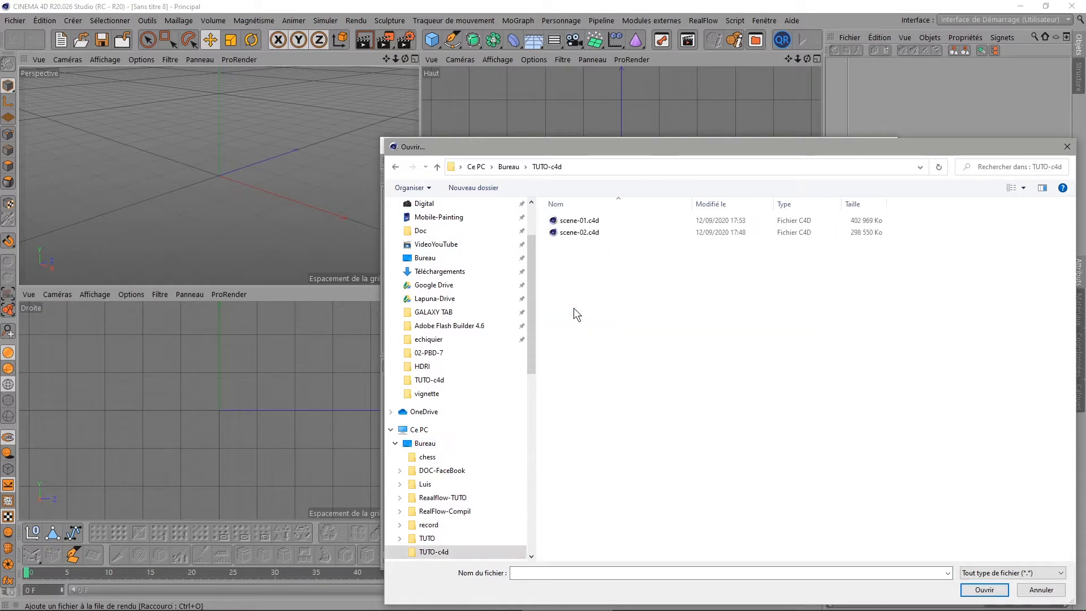
pyautogui.doubleClick(565, 221)
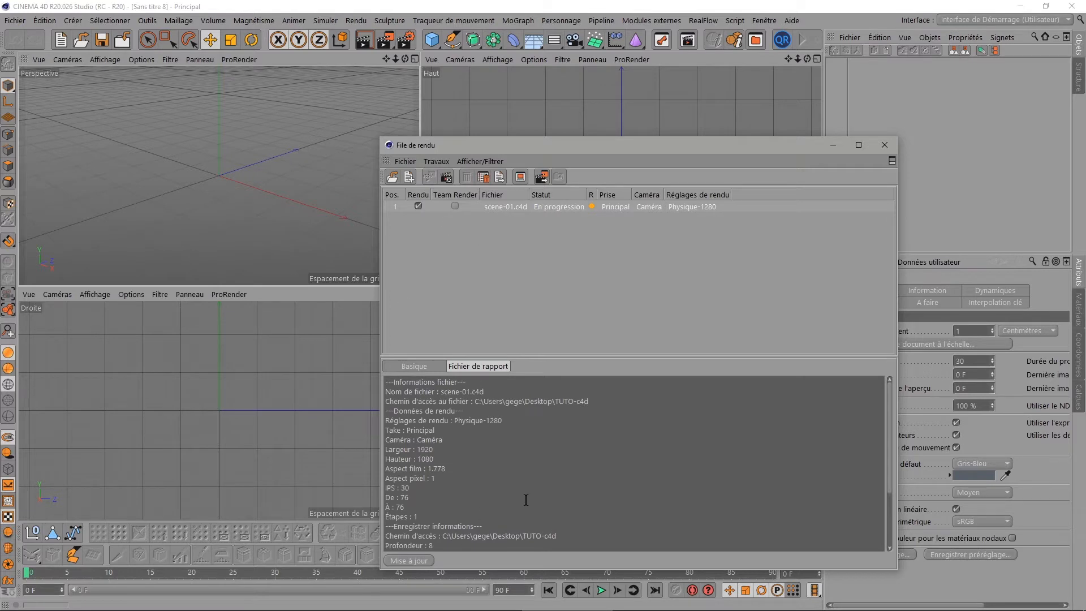
pyautogui.moveTo(592, 150); pyautogui.dragTo(472, 90)
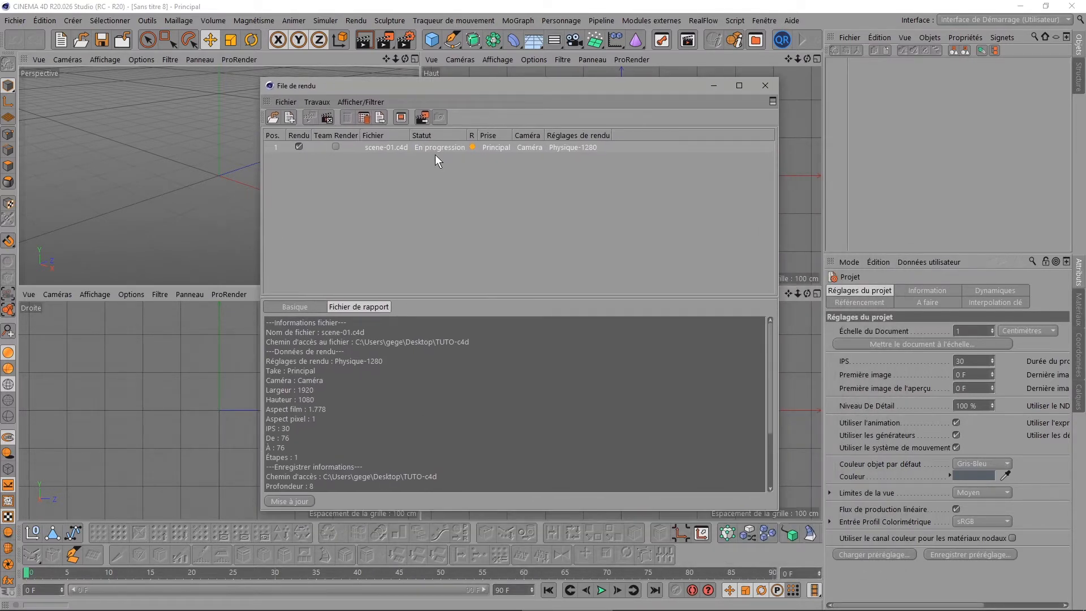
# Switch to Task Manager to check memory and GPU usage during the render, and return to the render queue
pyautogui.moveTo(446, 610)
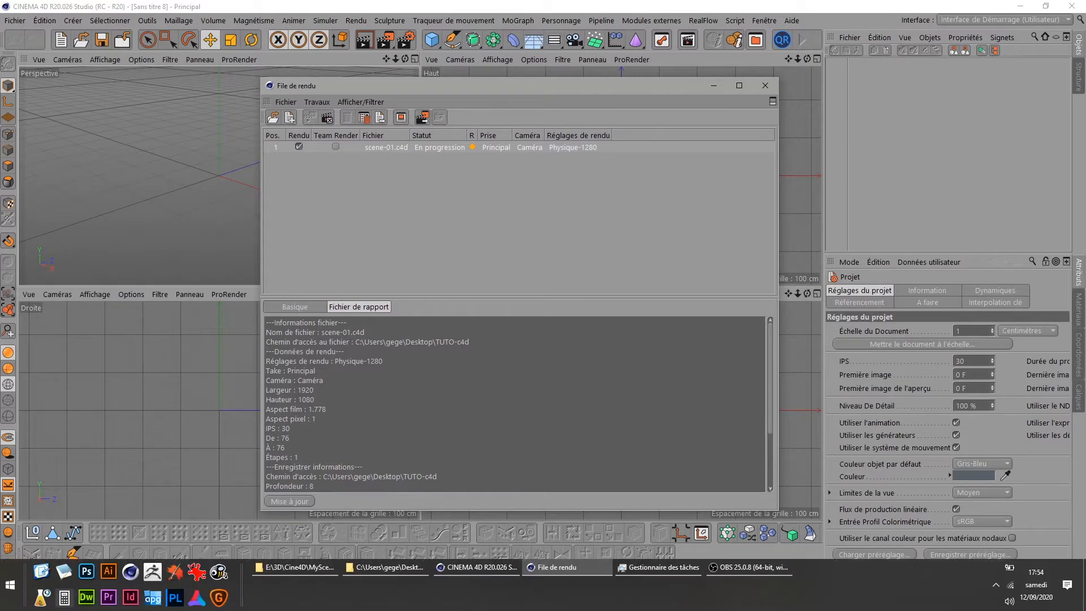
pyautogui.click(626, 568)
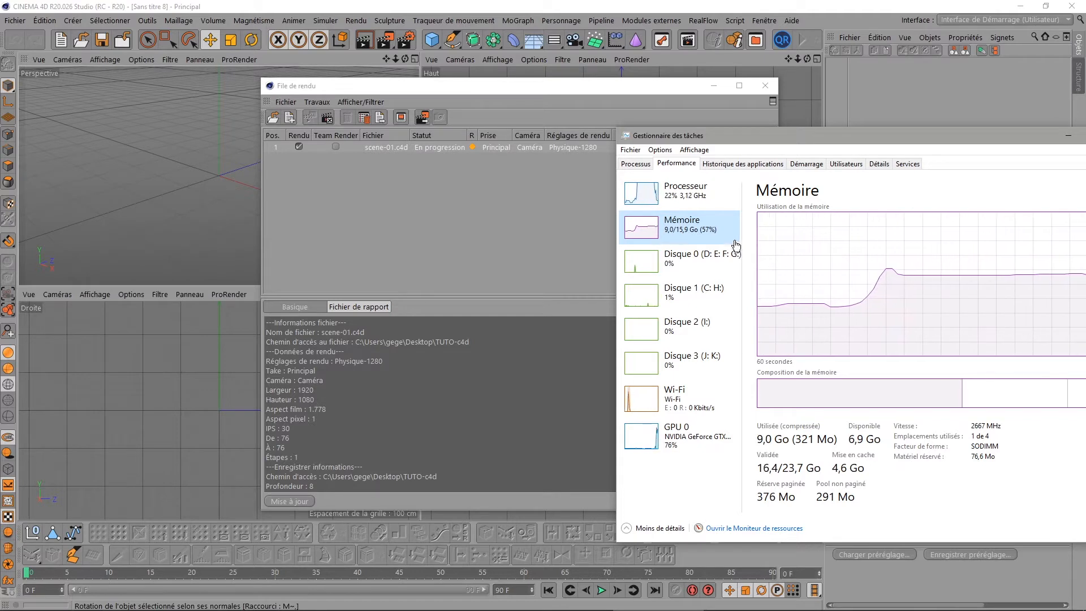
pyautogui.moveTo(791, 135); pyautogui.dragTo(711, 129)
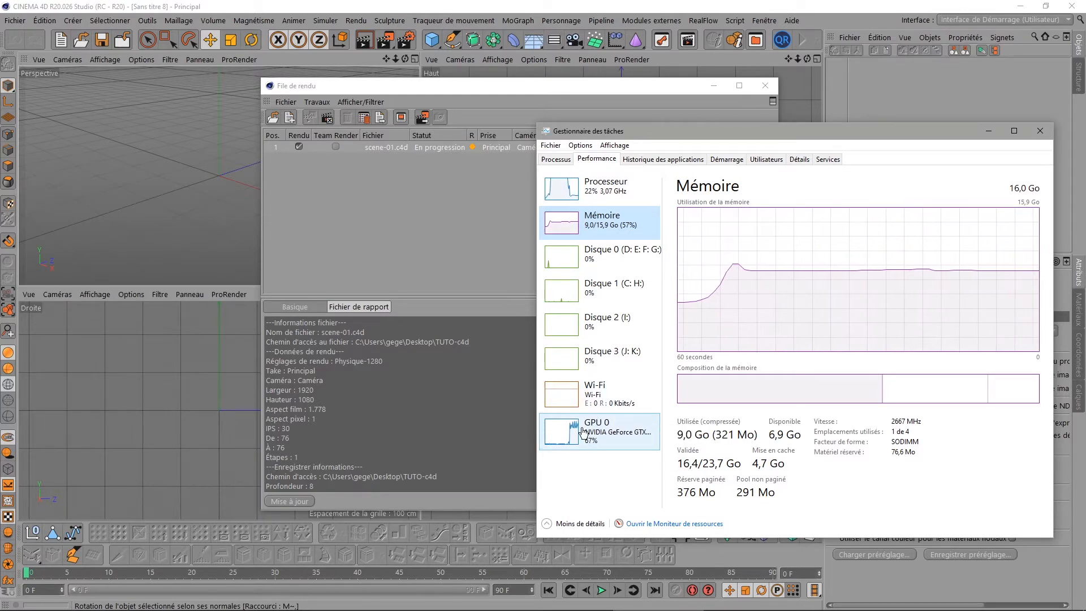
pyautogui.click(433, 253)
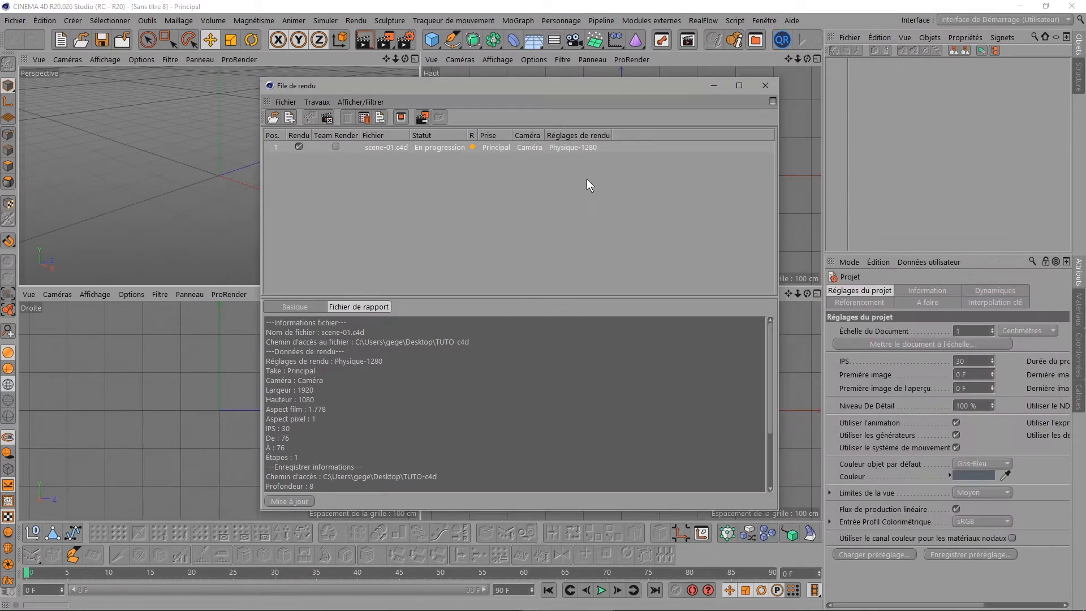
# Minimize the render queue and open scene-02.c4d from the TUTO-c4d folder
pyautogui.click(711, 87)
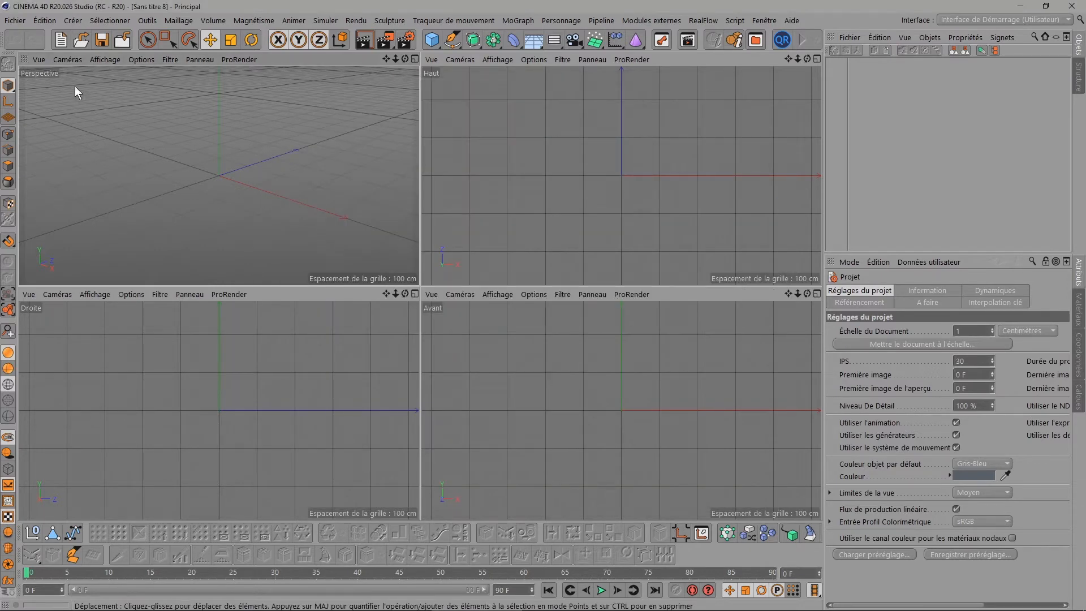
pyautogui.click(75, 39)
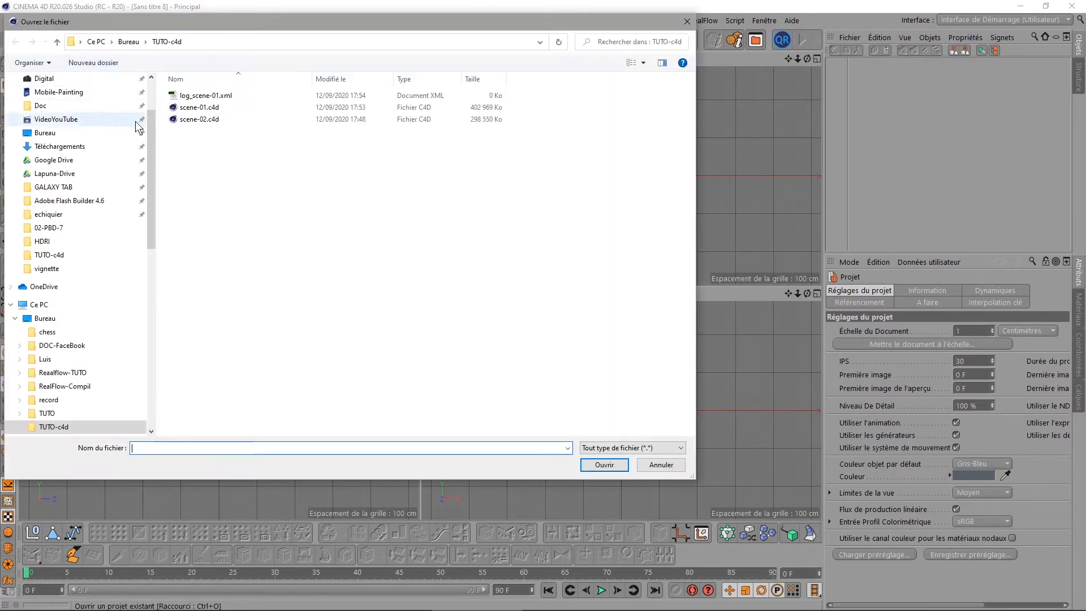
pyautogui.doubleClick(199, 119)
# Review scene-02's render settings for output, saving, the Physical renderer, ambient occlusion and global illumination
pyautogui.click(403, 39)
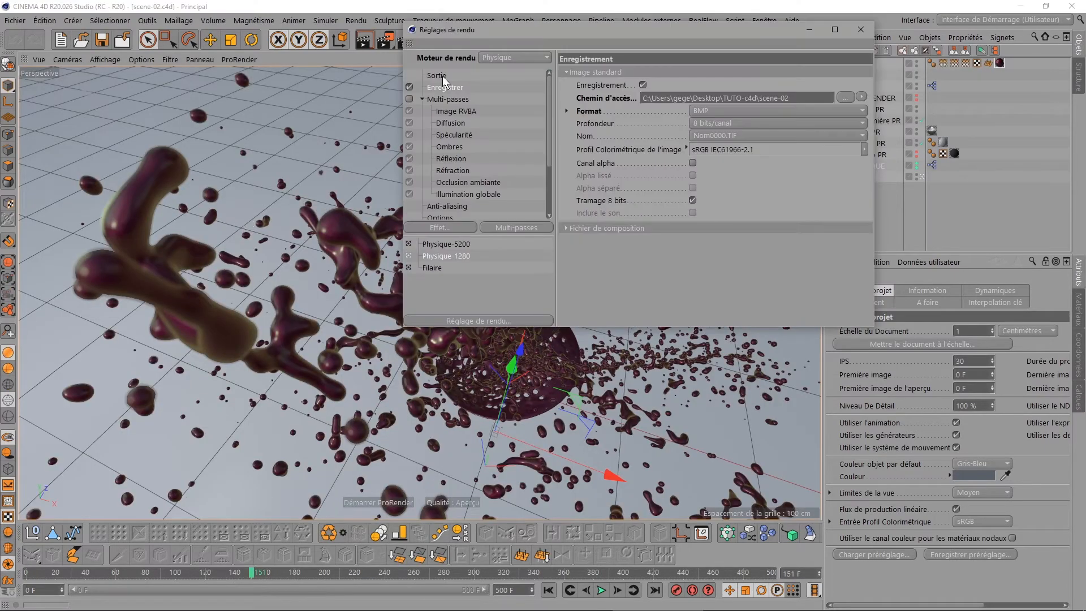
pyautogui.click(435, 75)
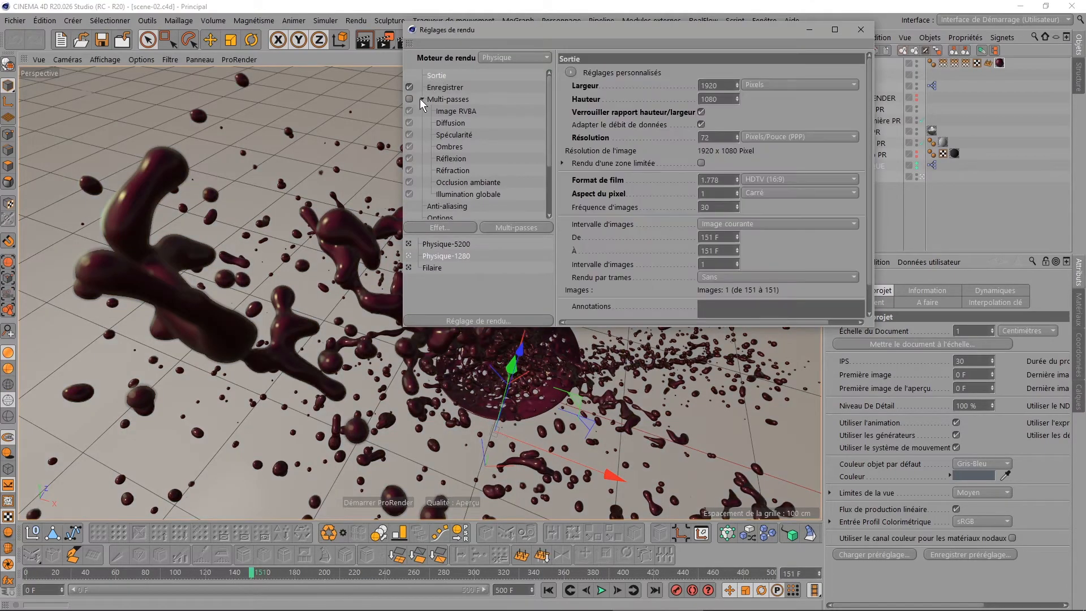
pyautogui.click(421, 99)
pyautogui.click(433, 86)
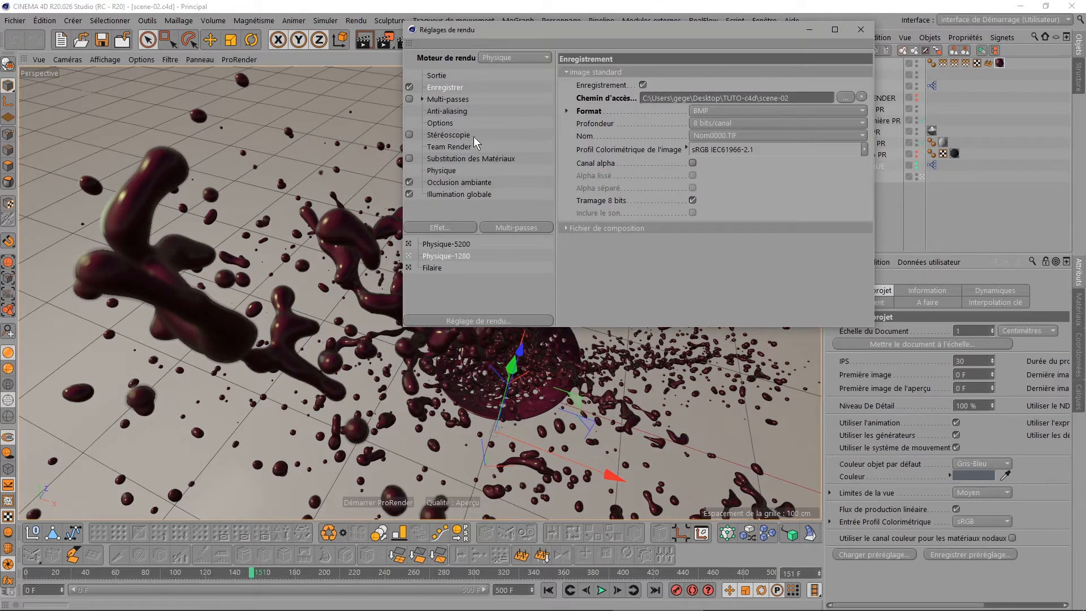
pyautogui.click(433, 169)
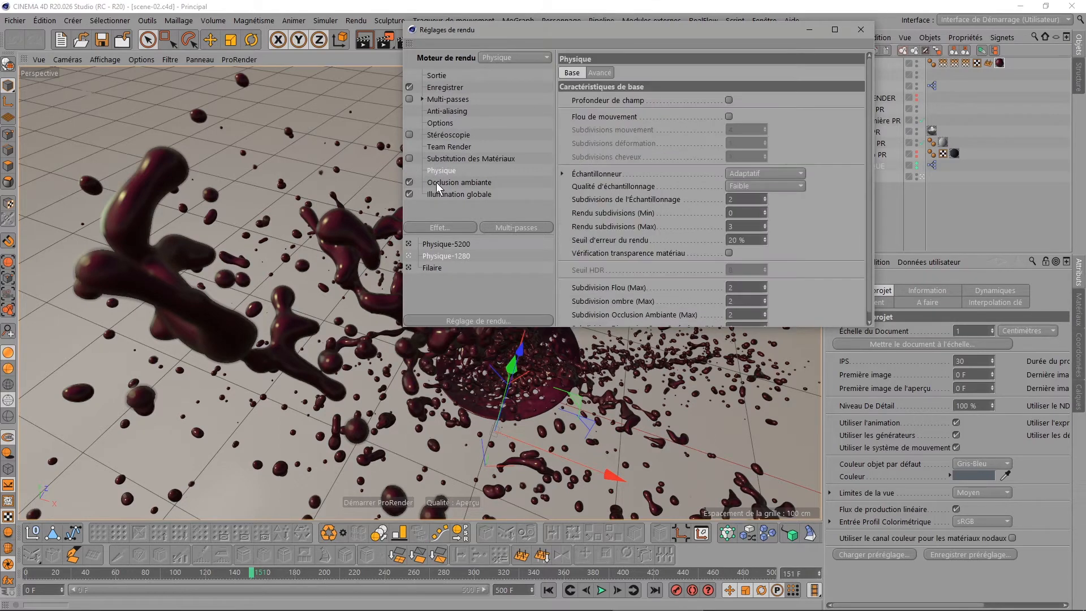
pyautogui.click(436, 182)
pyautogui.click(436, 194)
pyautogui.click(860, 29)
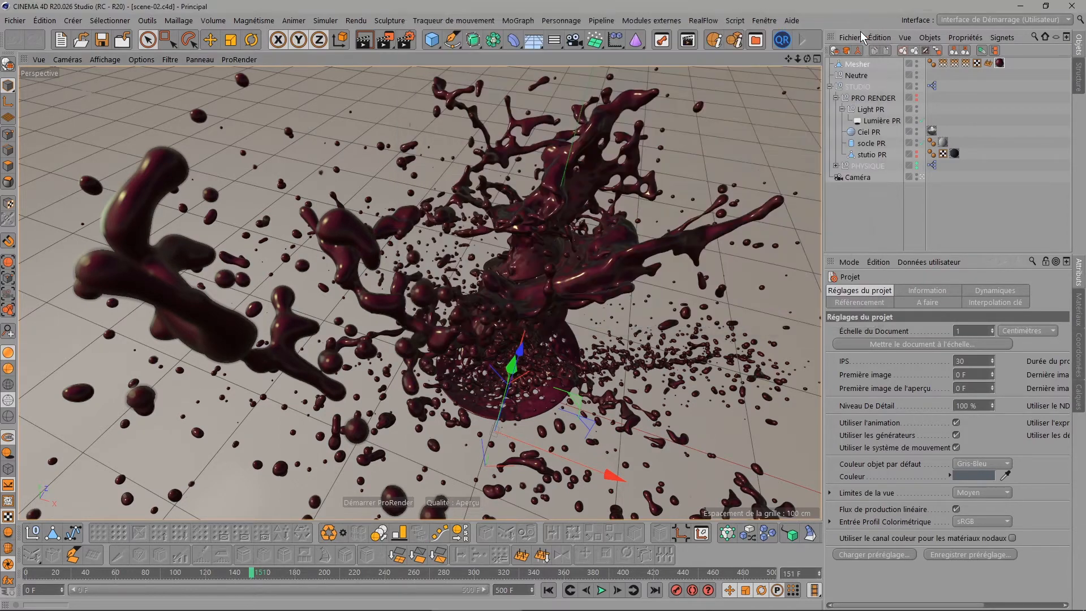
# Render scene-02 to the picture viewer and check memory and GPU usage in Task Manager during the render
pyautogui.click(389, 39)
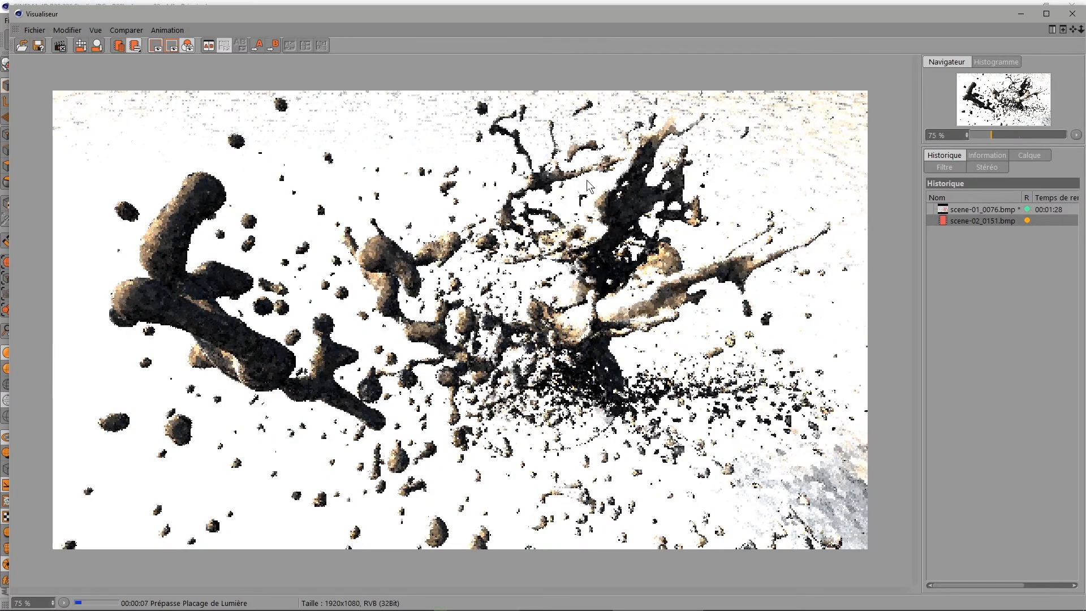
pyautogui.moveTo(723, 591)
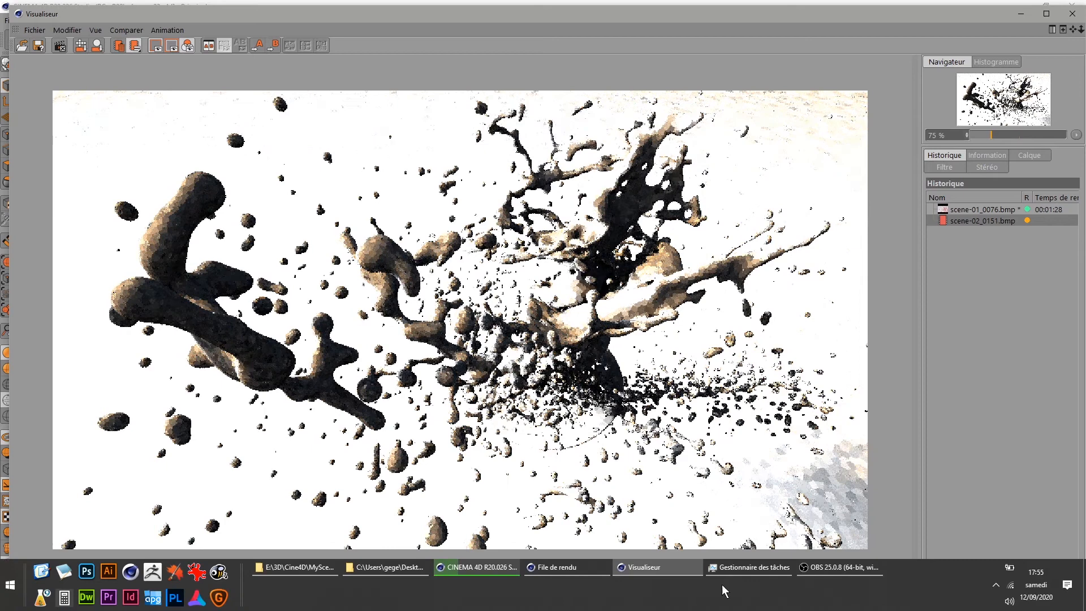
pyautogui.click(752, 568)
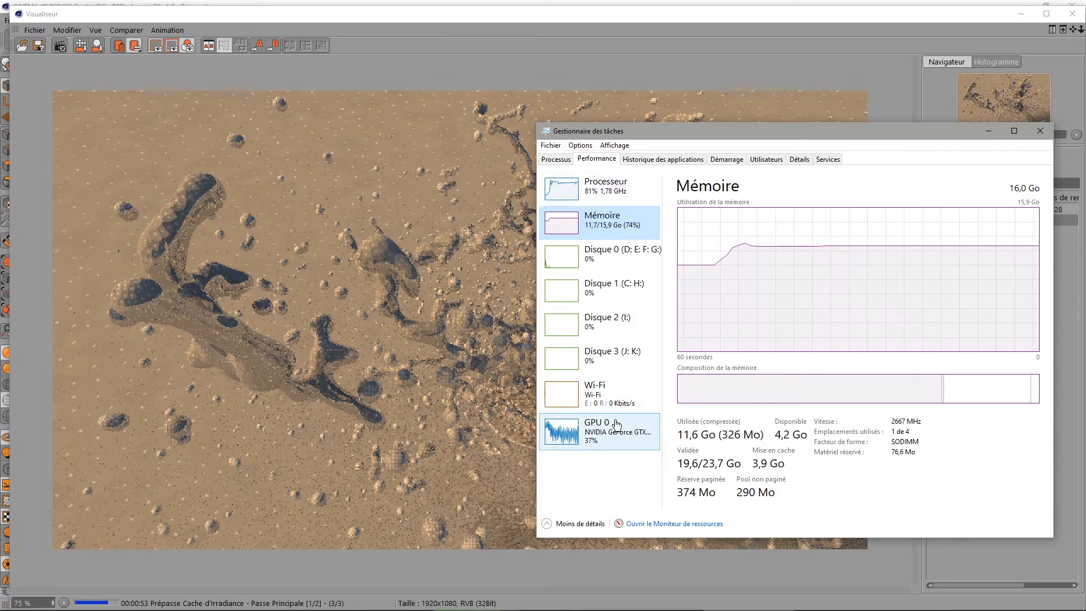
pyautogui.click(987, 133)
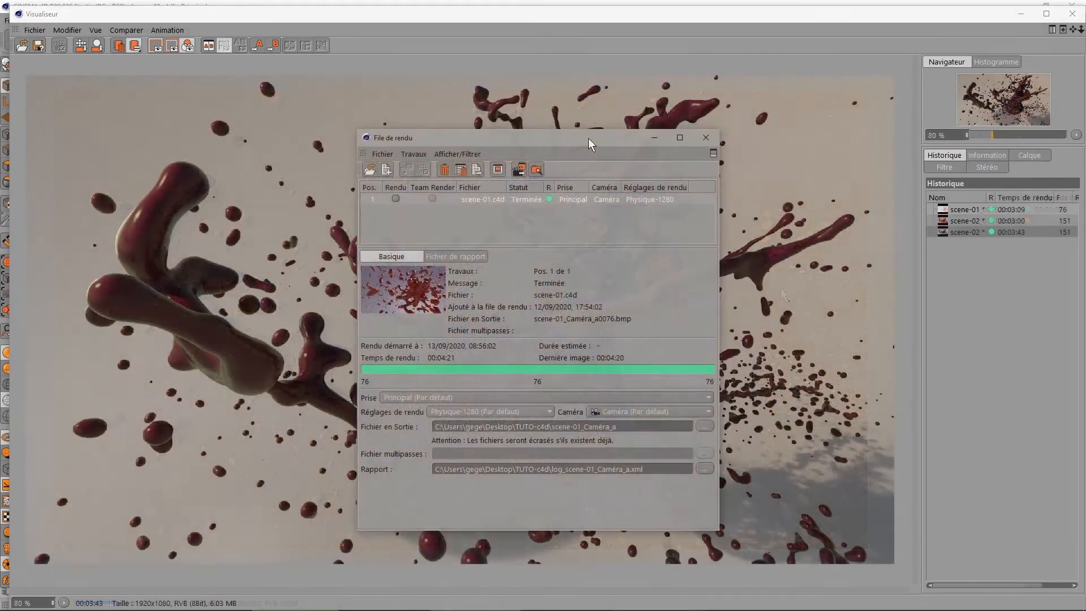
# Compare the render times of the scene-01 image and both scene-02 images in the picture viewer's history
pyautogui.moveTo(588, 138); pyautogui.dragTo(564, 136)
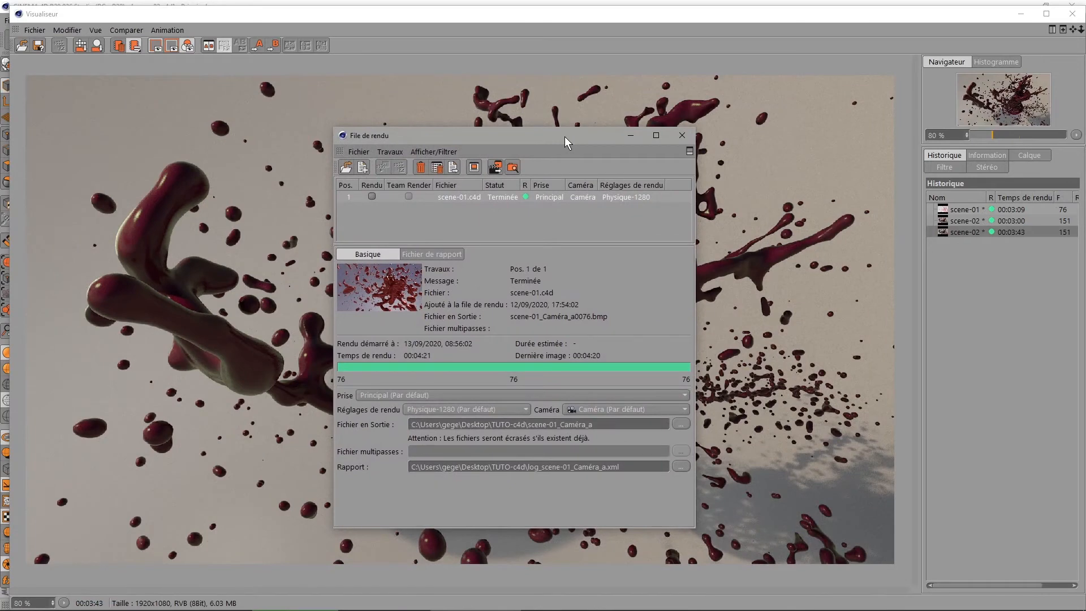
pyautogui.click(1014, 210)
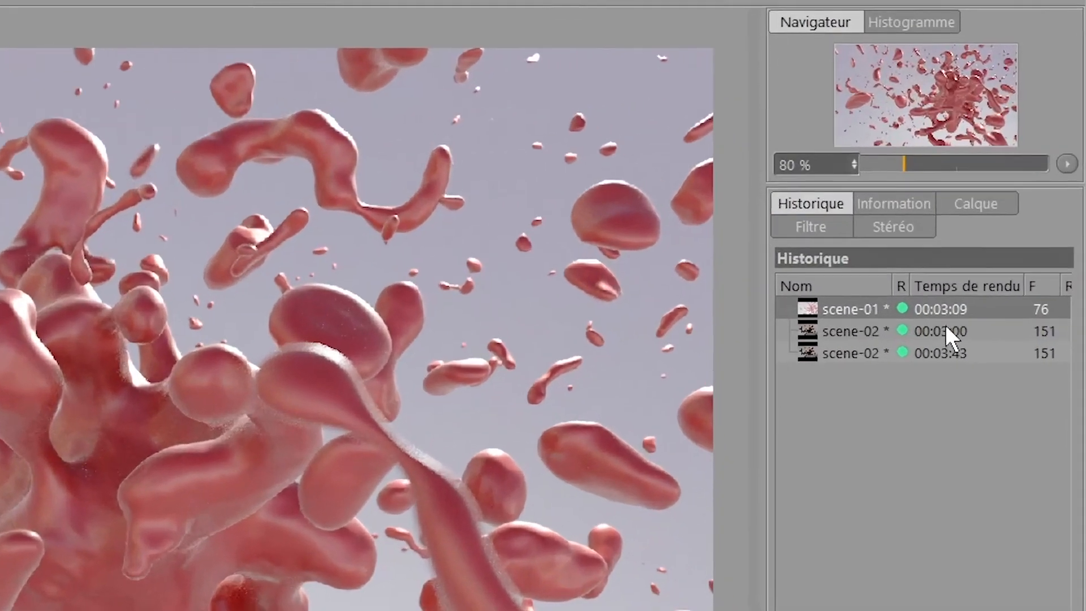
pyautogui.click(945, 327)
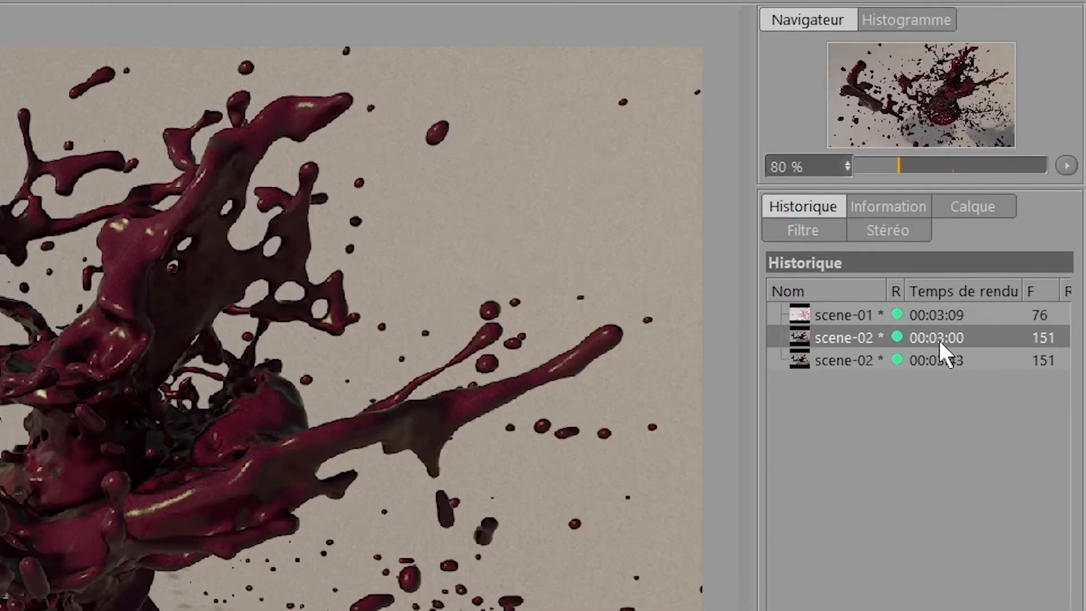
pyautogui.click(937, 310)
pyautogui.click(929, 333)
pyautogui.click(930, 313)
pyautogui.click(925, 335)
pyautogui.click(925, 314)
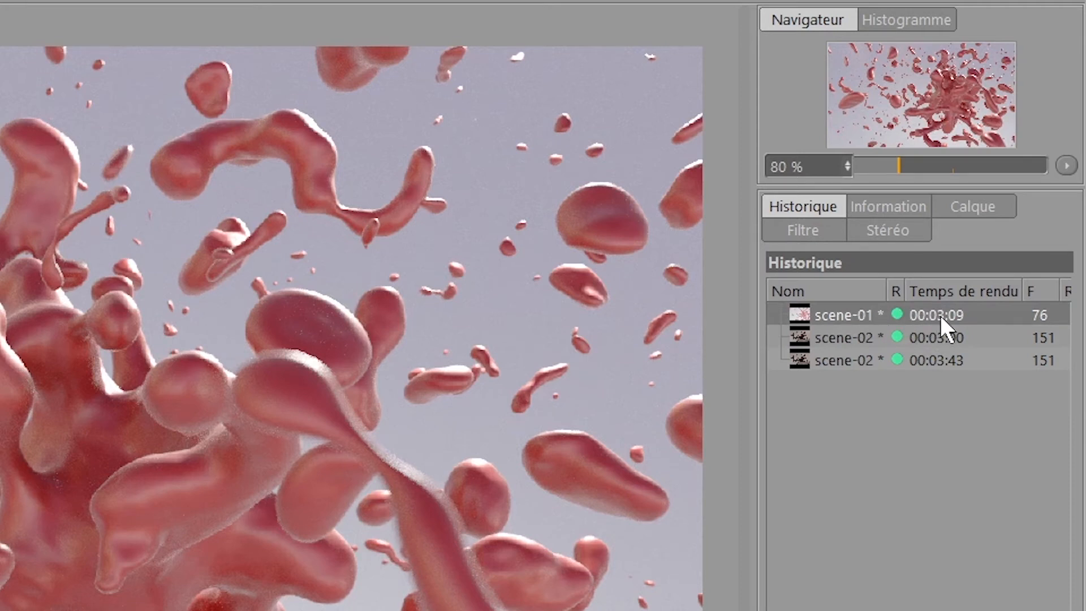
pyautogui.click(936, 340)
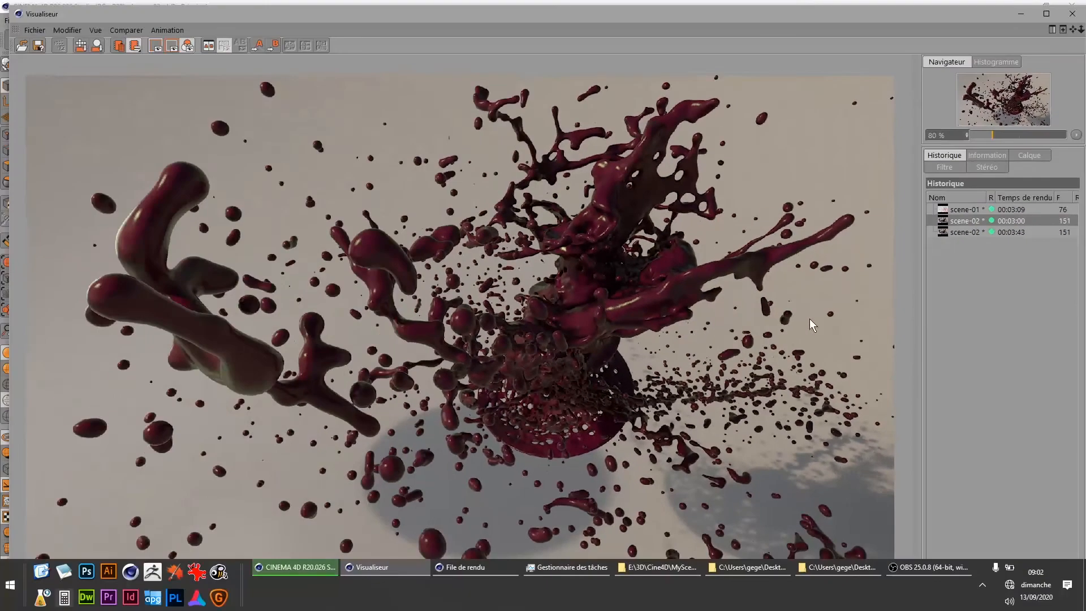
pyautogui.click(1003, 233)
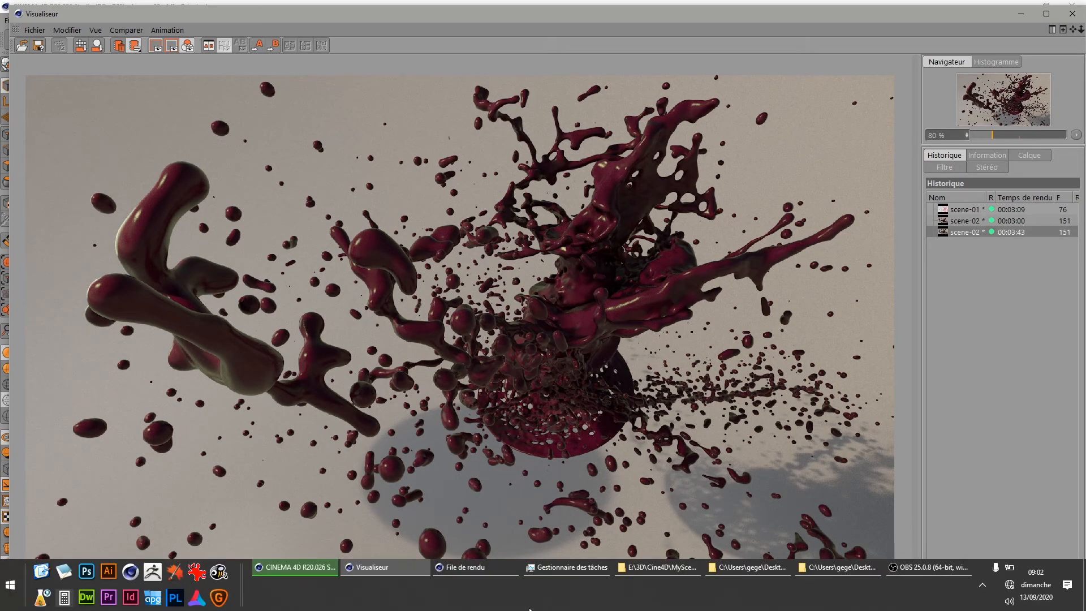
# Bring back the render queue and place it beside the history to compare scene-01's background render time
pyautogui.click(470, 568)
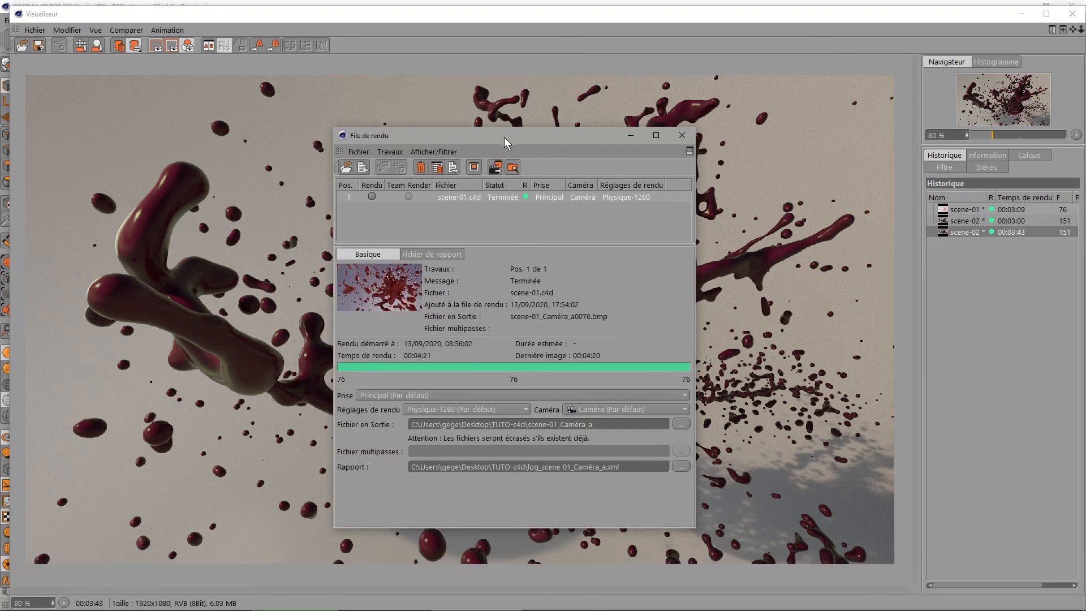
pyautogui.moveTo(503, 136); pyautogui.dragTo(698, 97)
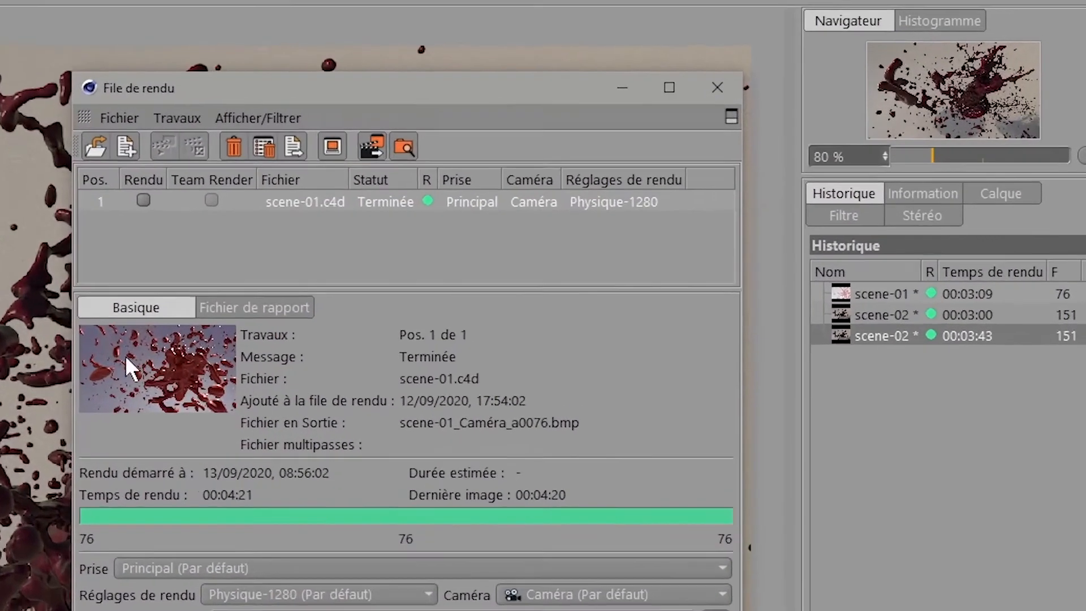